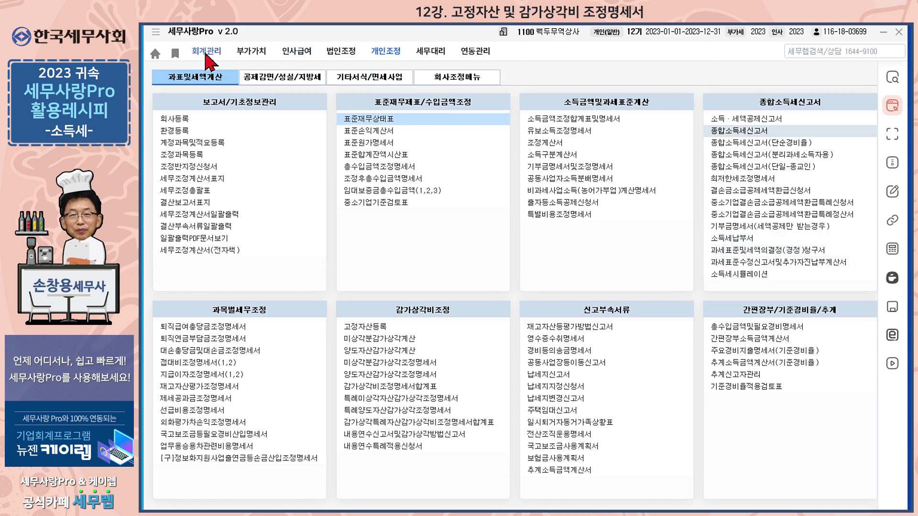
# - Check the fixed-asset simple auto-registration setting (고정자산 간편자동등록 사용) among the accounting options of 환경등록, and close the settings
pyautogui.click(207, 51)
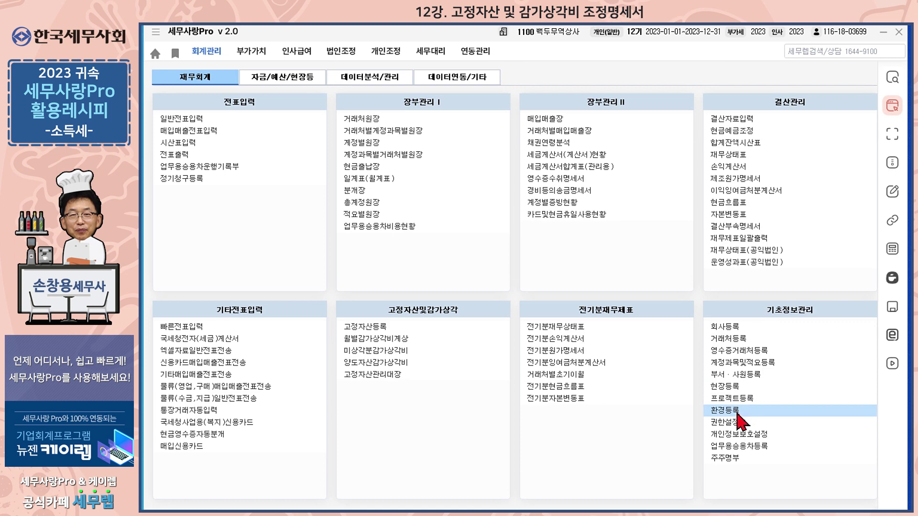
pyautogui.click(738, 412)
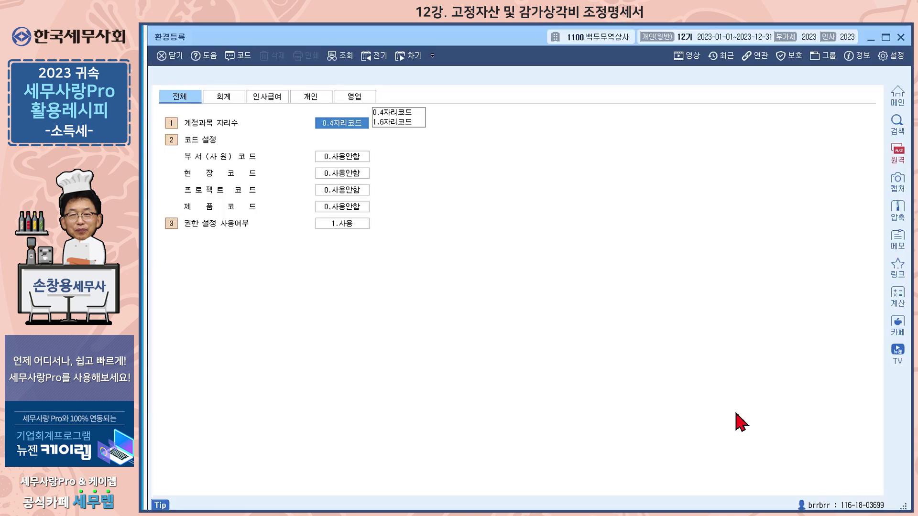
pyautogui.click(224, 98)
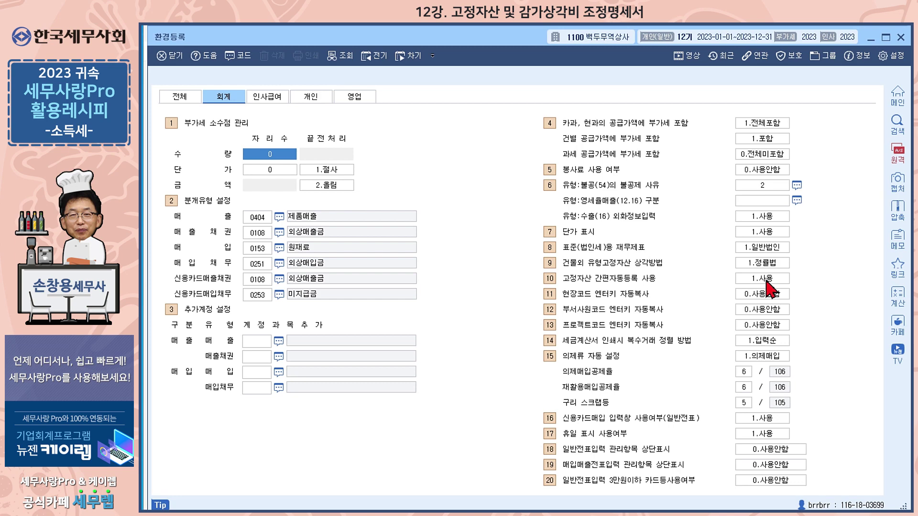
pyautogui.click(901, 37)
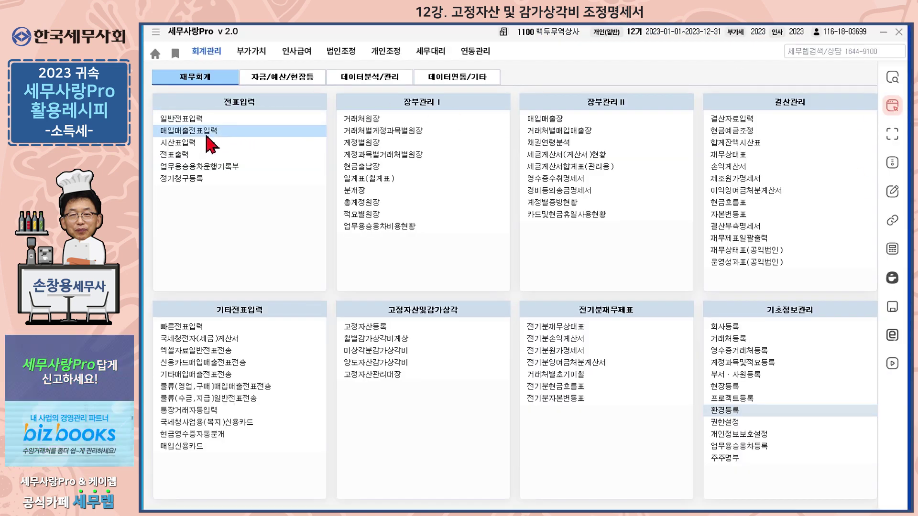
# - In 매입매출전표입력, load January 2023 and start a new voucher line dated the 31st with type 54 (불공)
pyautogui.click(207, 134)
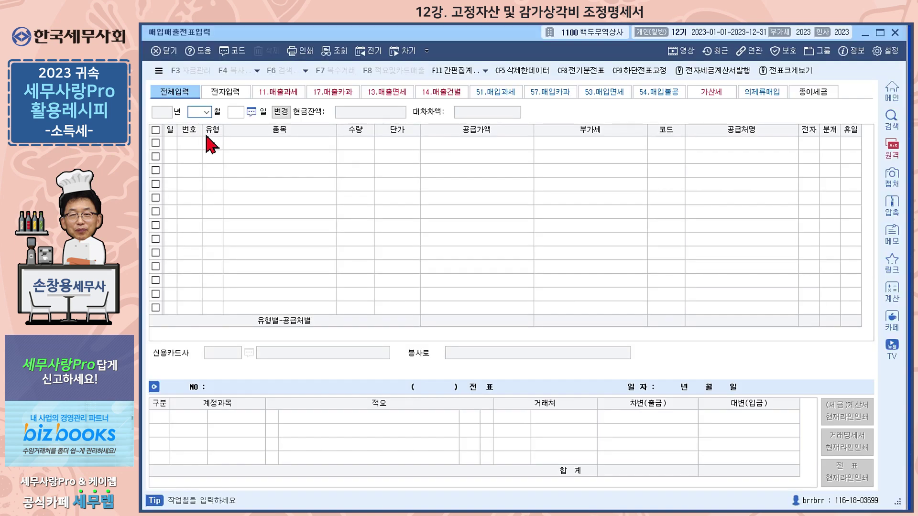
pyautogui.write('01')
pyautogui.press('Return')
pyautogui.press('Return')
pyautogui.write('31')
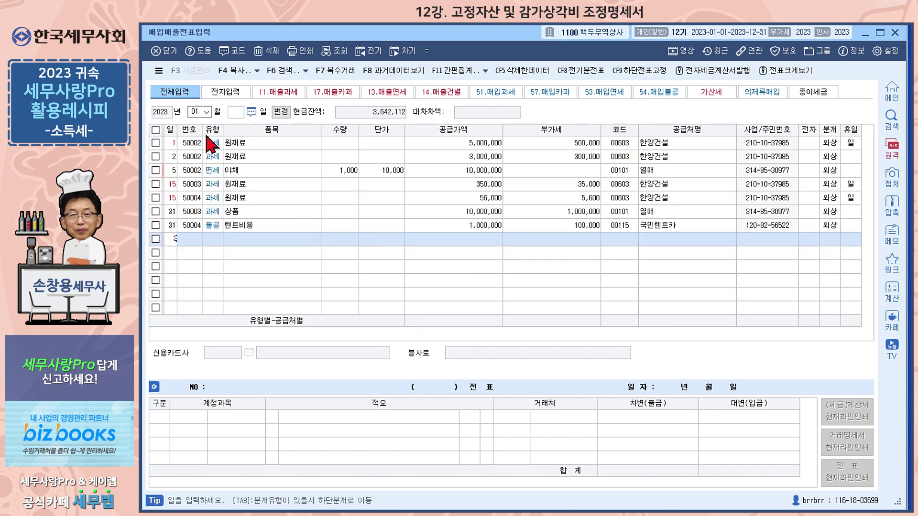
pyautogui.press('Return')
pyautogui.write('54')
pyautogui.press('Return')
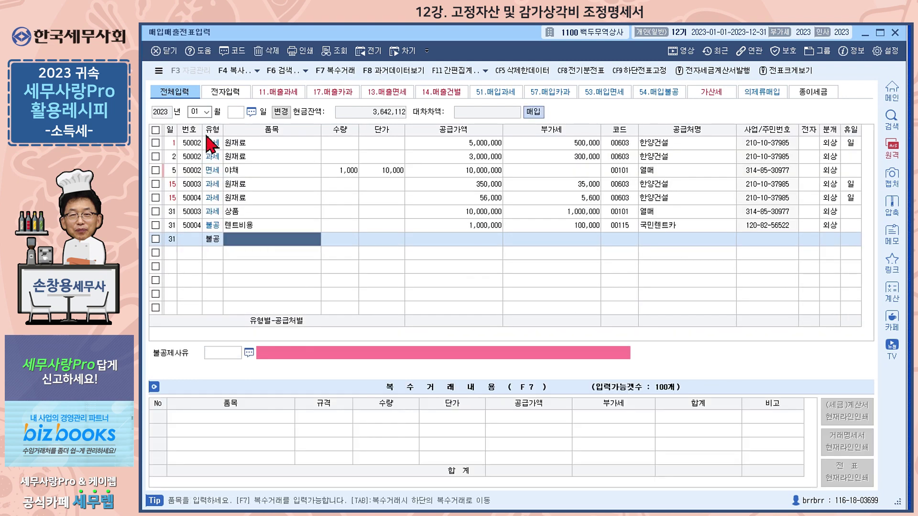
# - Enter 차량 as the item with a supply amount of 5,000,000 and 국민렌트카 as the supplier
pyautogui.write('차량')
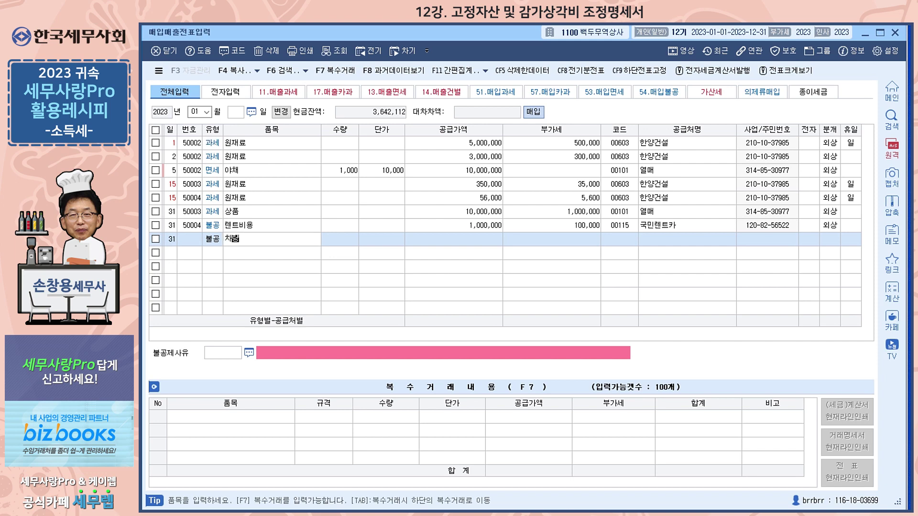
pyautogui.press('Return')
pyautogui.press('Return')
pyautogui.write('5000000')
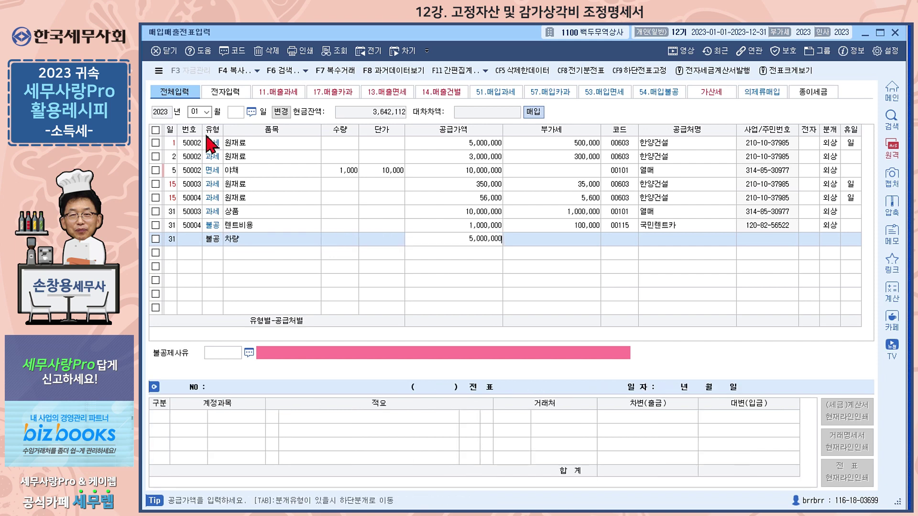
pyautogui.press('Return')
pyautogui.press('Return')
pyautogui.press('Return')
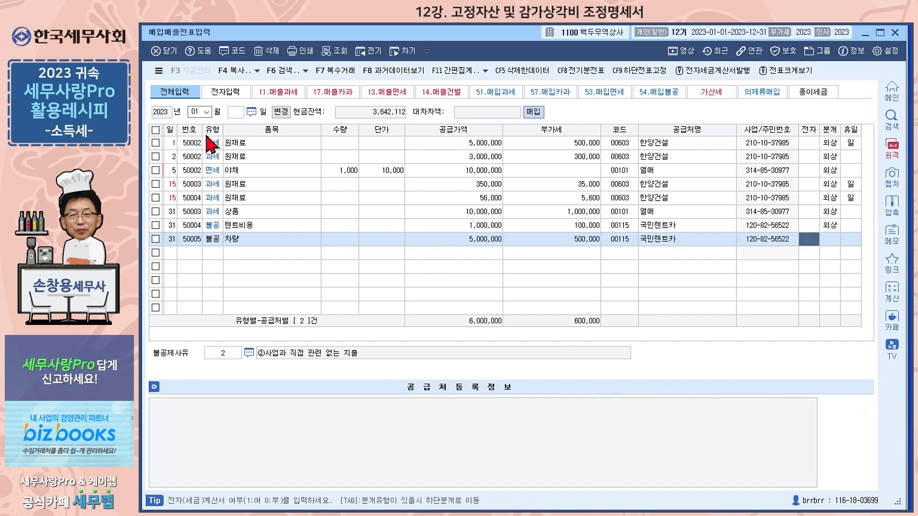
pyautogui.press('Return')
pyautogui.press('Return')
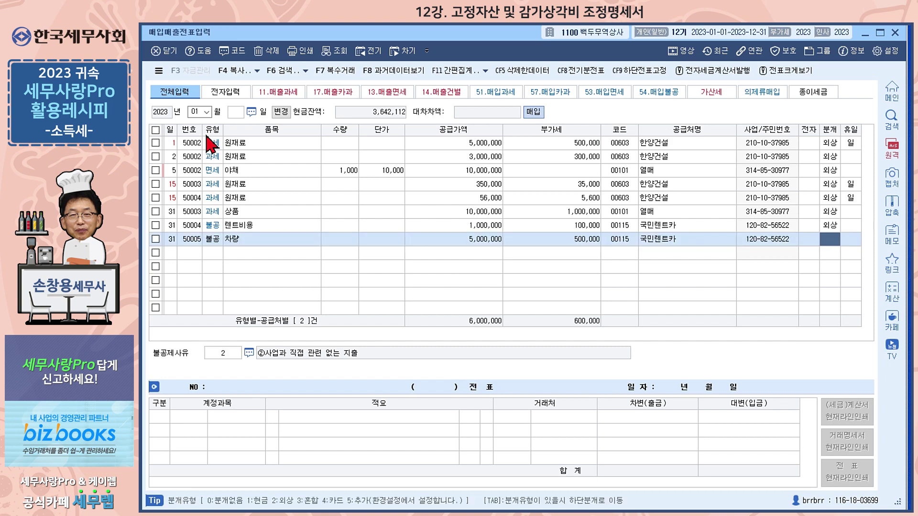
# - Journalize the vehicle purchase as type 2 (외상) with debit account 208 차량운반구, and cancel the simple fixed-asset registration
pyautogui.write('2')
pyautogui.press('Return')
pyautogui.write('208')
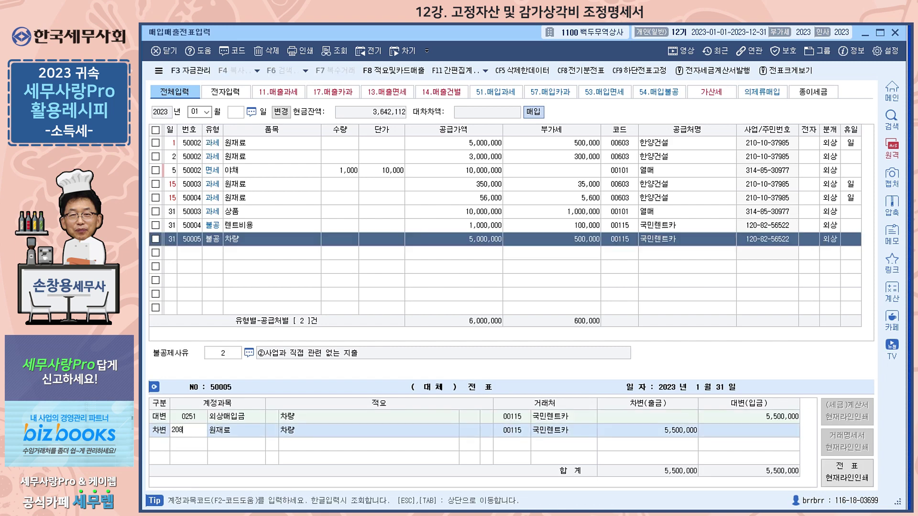
pyautogui.press('Return')
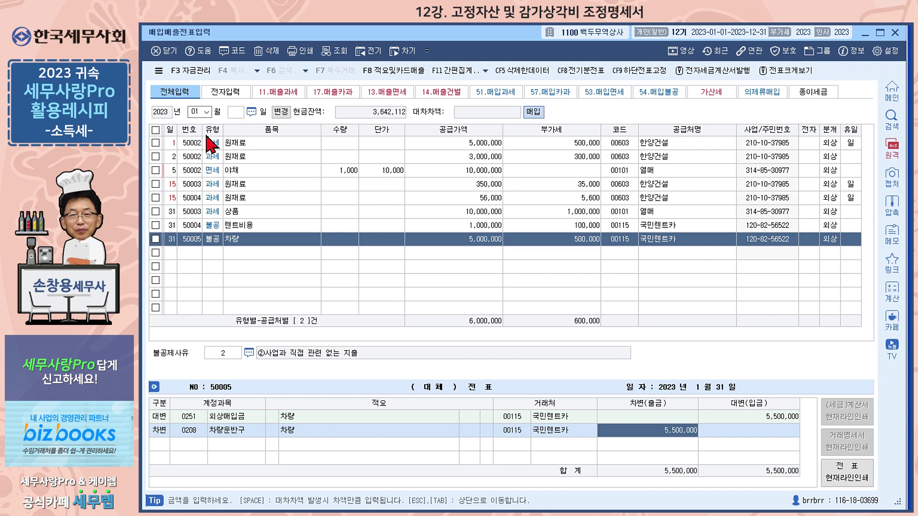
pyautogui.press('Return')
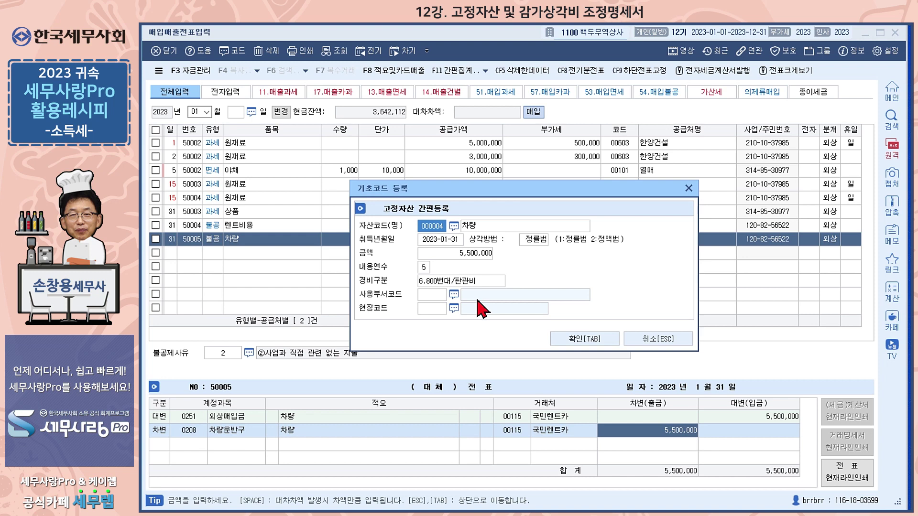
pyautogui.click(679, 341)
pyautogui.press('Return')
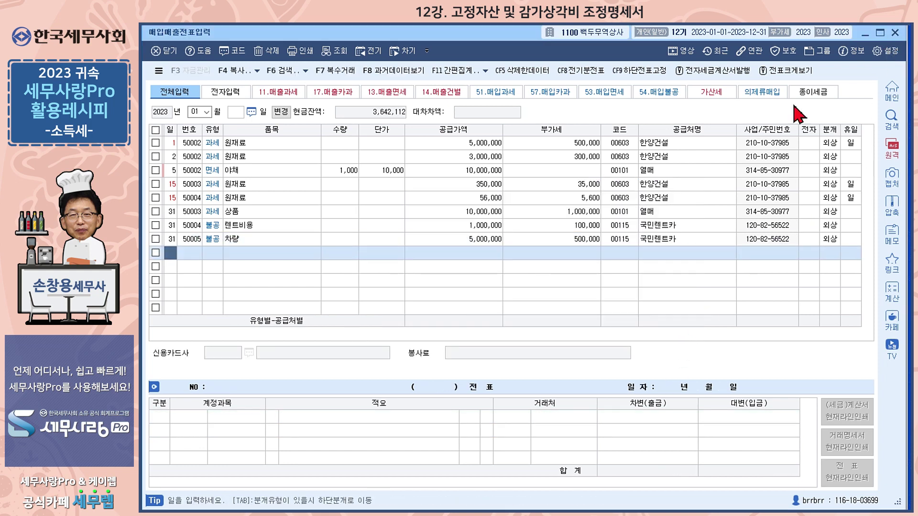
# - Delete the 차량 voucher line dated 31 January and close the purchase and sales voucher entry
pyautogui.click(155, 239)
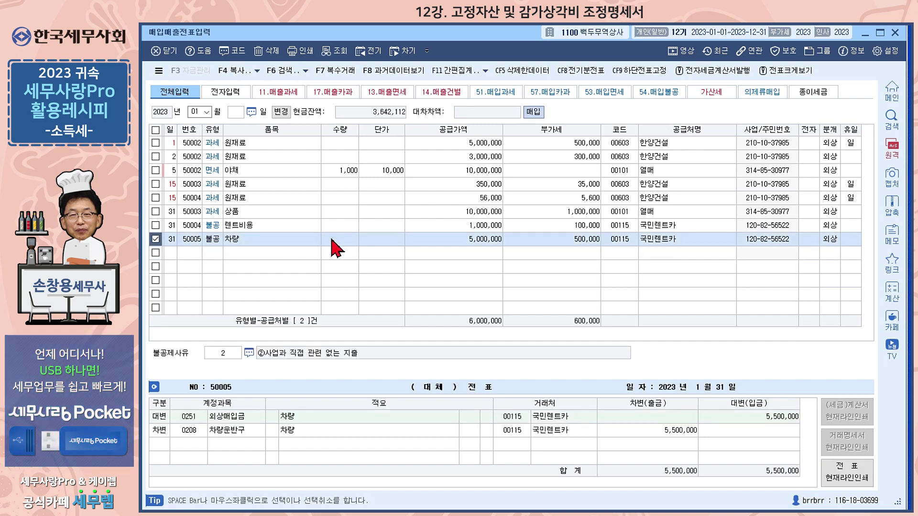
pyautogui.click(266, 50)
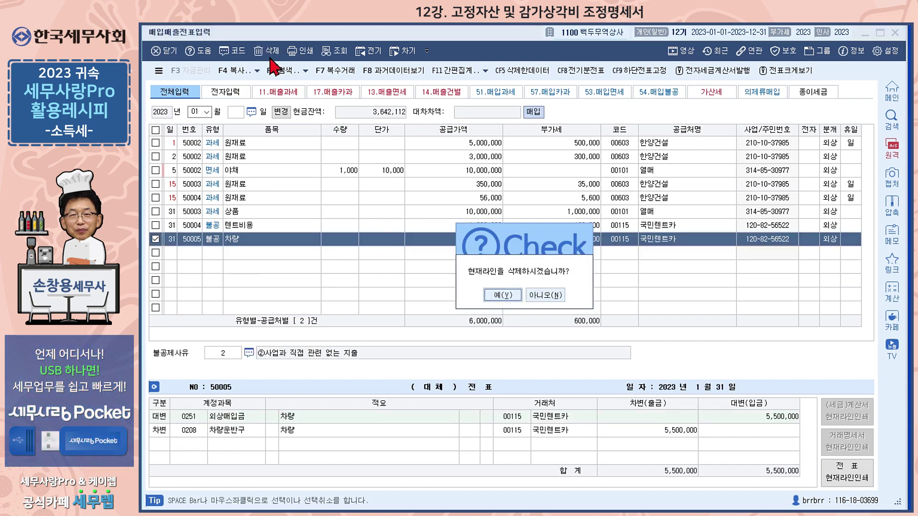
pyautogui.click(511, 300)
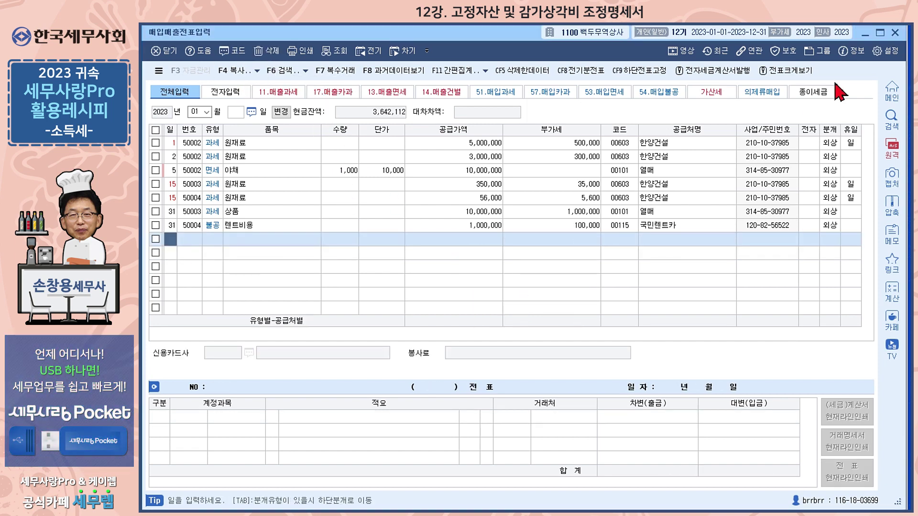
pyautogui.click(895, 37)
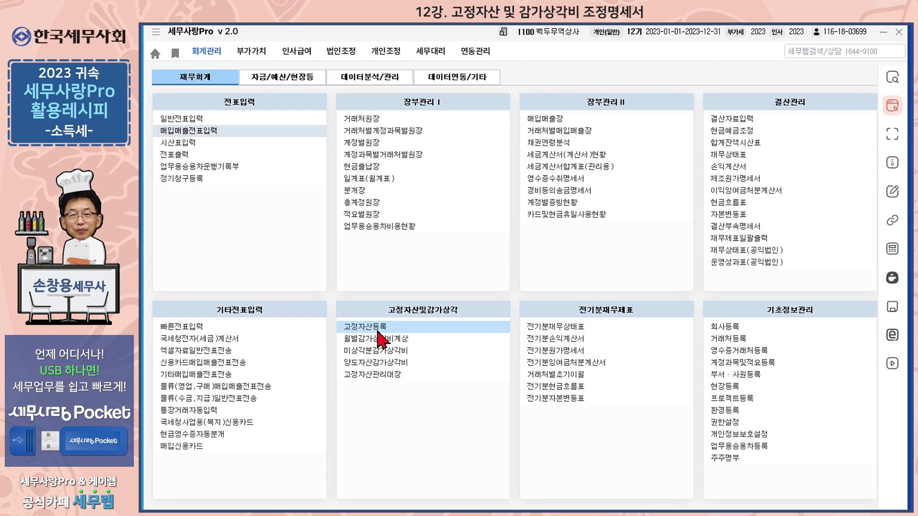
# - Open 고정자산등록 and review the building asset 사무실, including its prior accumulated depreciation and current-period acquisition fields
pyautogui.click(379, 329)
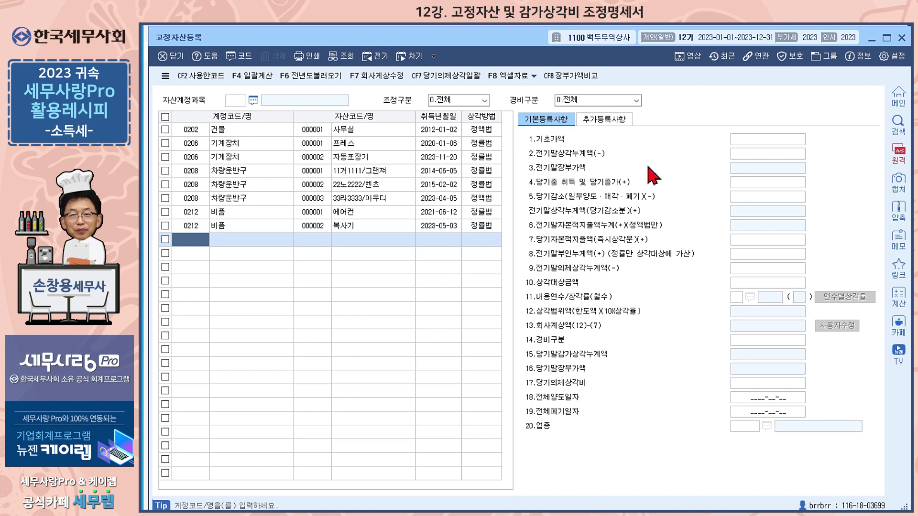
pyautogui.click(386, 134)
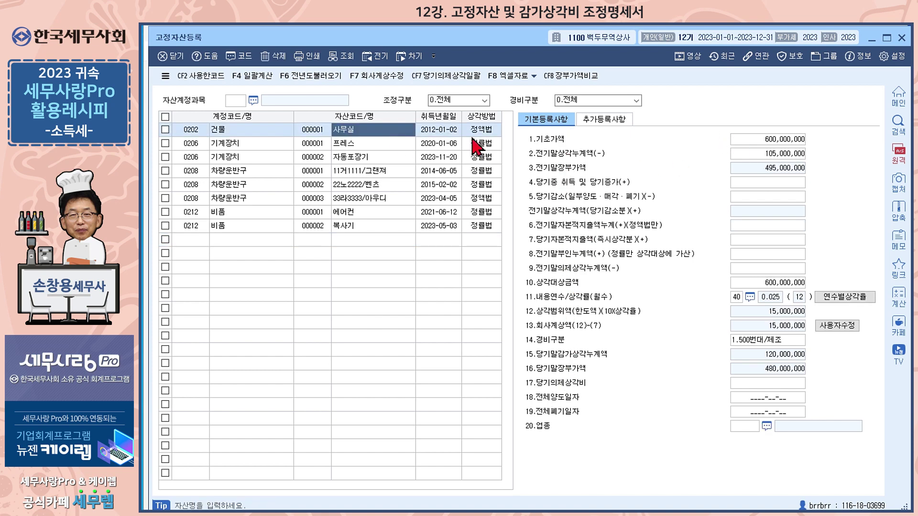
pyautogui.click(796, 154)
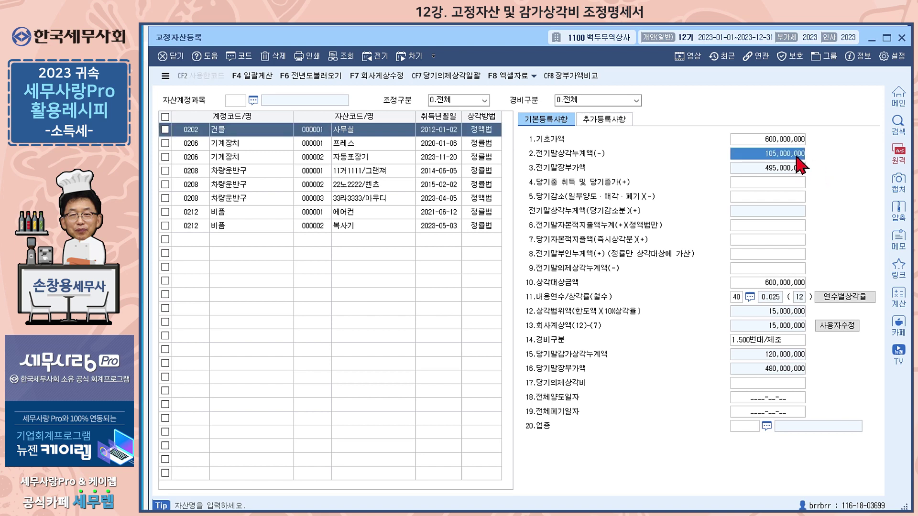
pyautogui.click(788, 185)
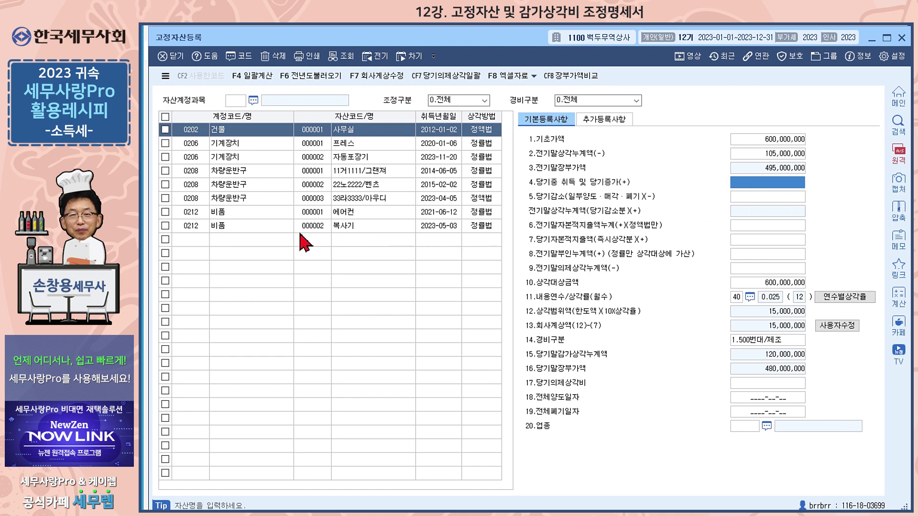
# - Review the 아우디 vehicle's current capital expenditure field and the 프레스 machine's prior disallowed and deemed depreciation amounts
pyautogui.click(267, 203)
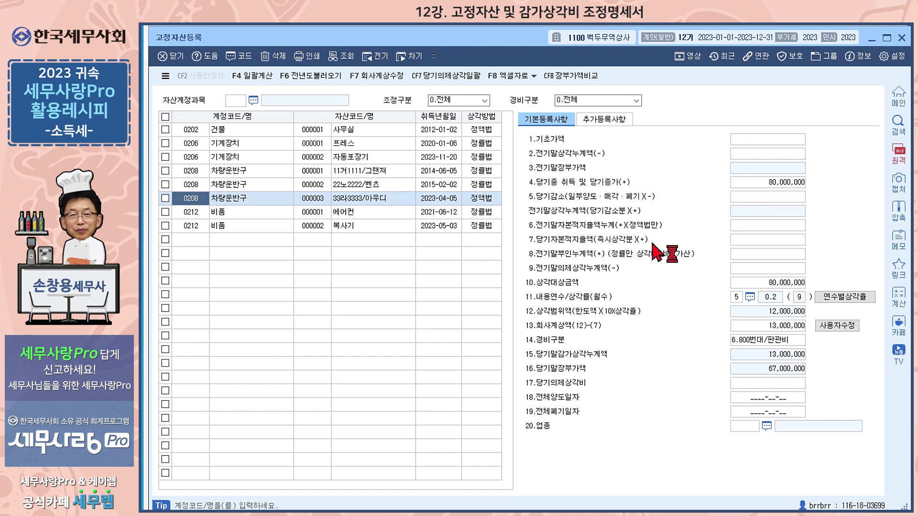
pyautogui.click(742, 244)
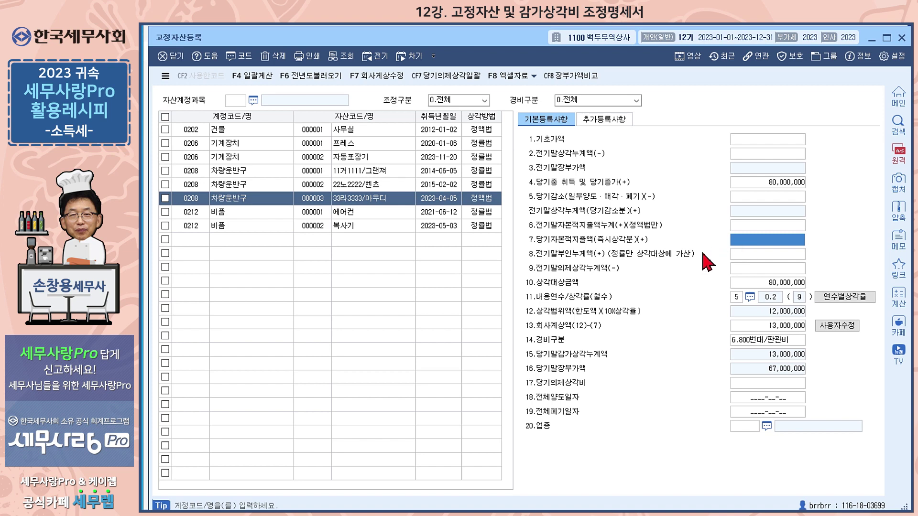
pyautogui.click(353, 146)
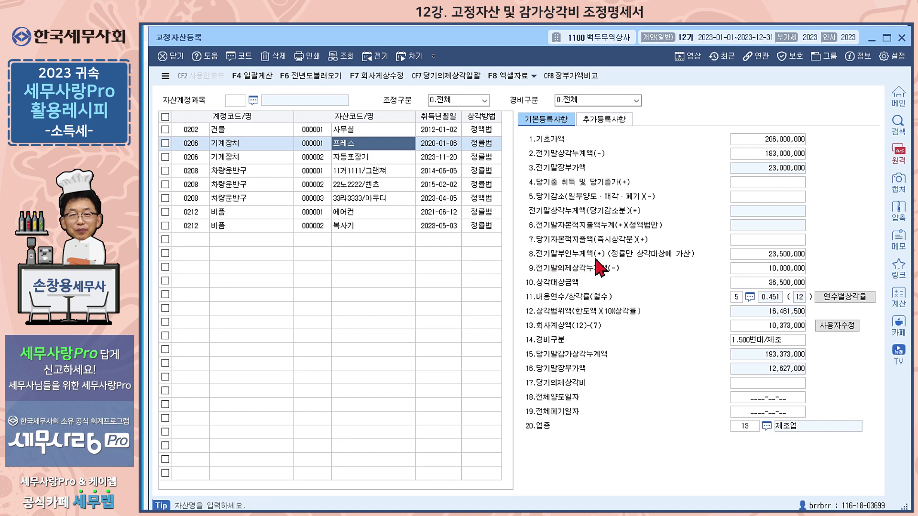
pyautogui.click(755, 255)
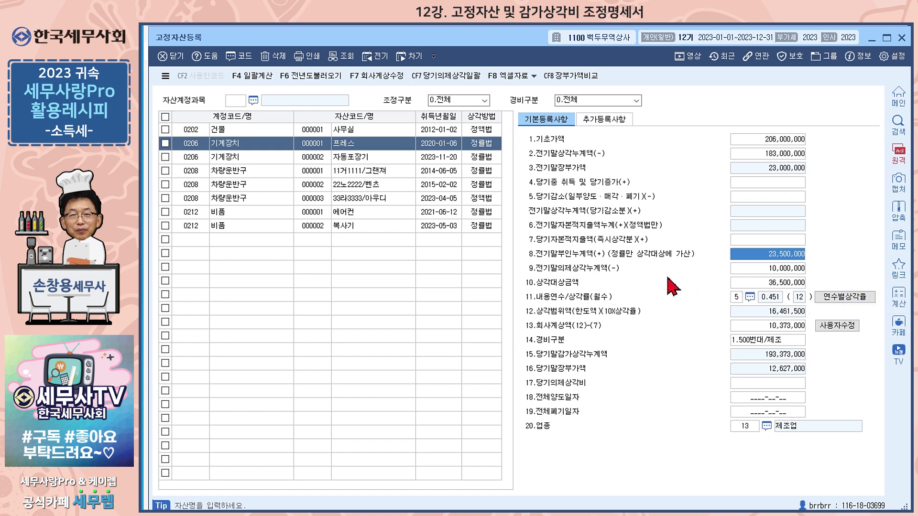
pyautogui.click(769, 273)
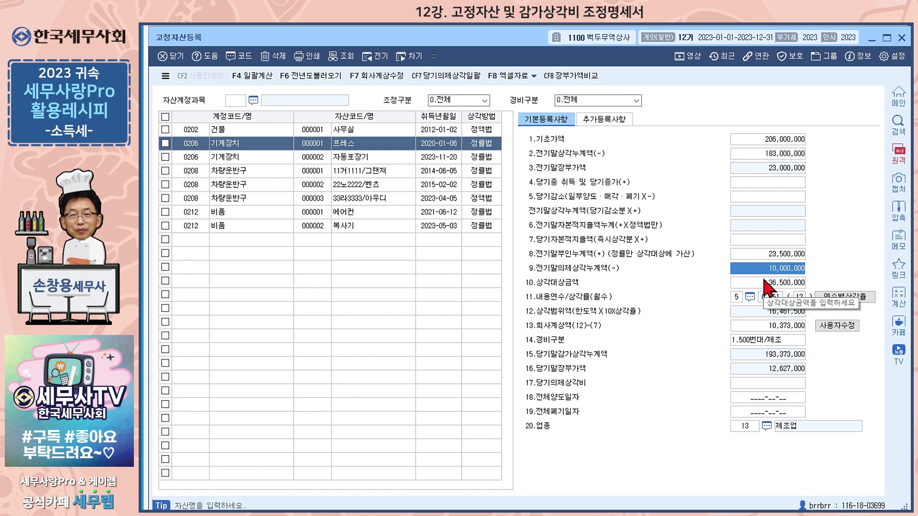
# - Review the 사무실 asset's company-recorded depreciation, the batch correction list for all assets, and the expense category options
pyautogui.click(355, 132)
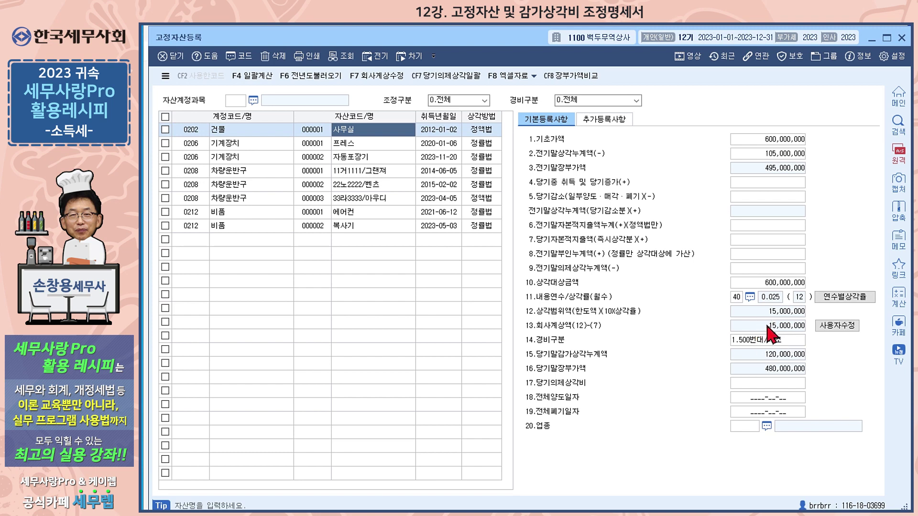
pyautogui.click(837, 326)
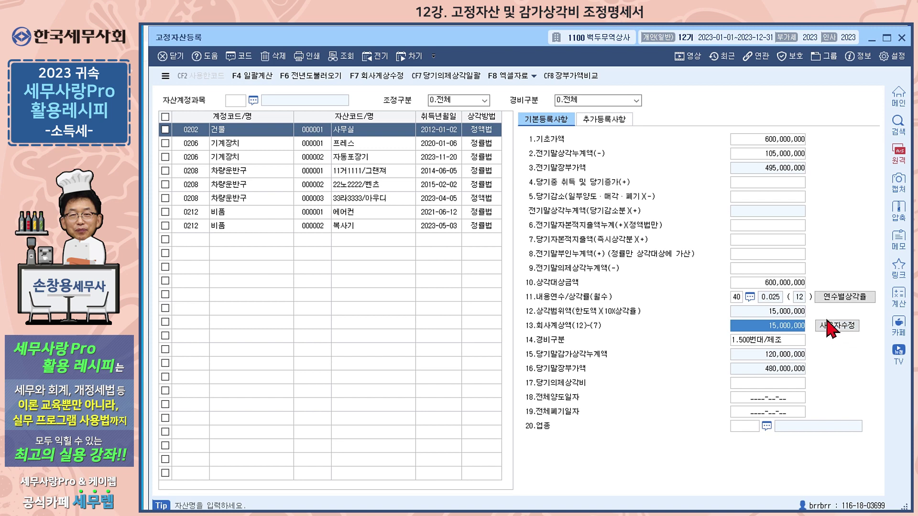
pyautogui.click(378, 85)
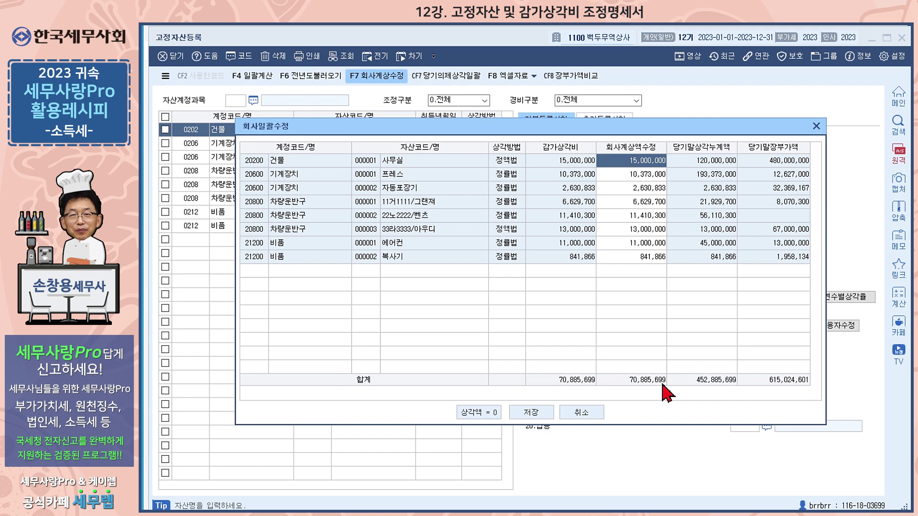
pyautogui.click(581, 413)
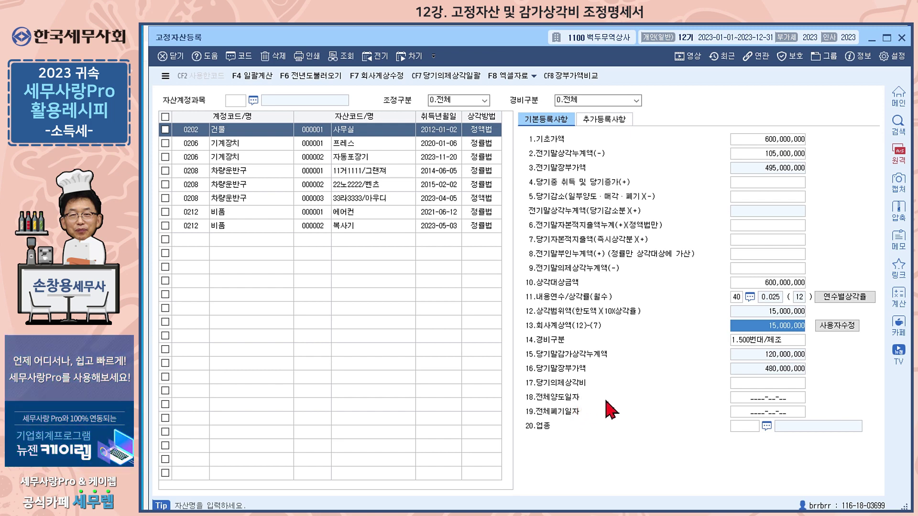
pyautogui.click(766, 344)
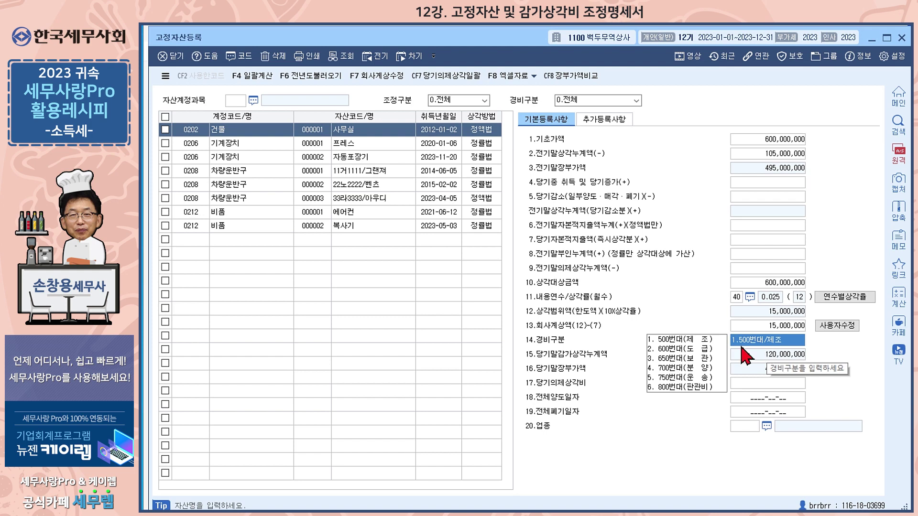
pyautogui.press('Escape')
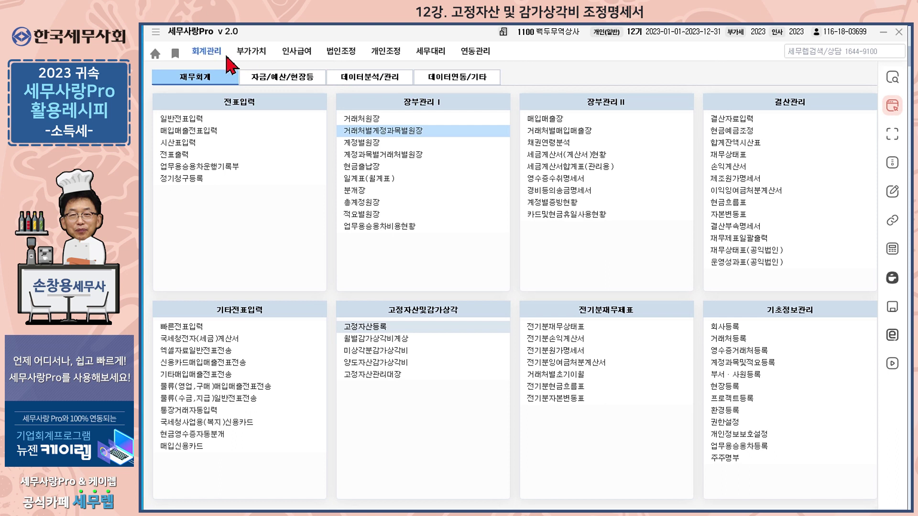
# - Open 결산자료입력 for January to December 2023 with the previously entered data and review its depreciation amounts by account
pyautogui.click(735, 122)
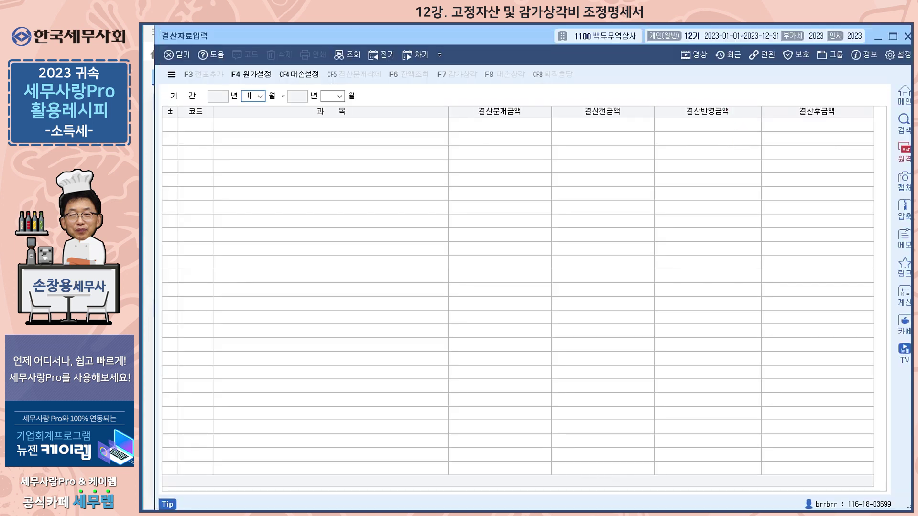
pyautogui.write('12')
pyautogui.press('Return')
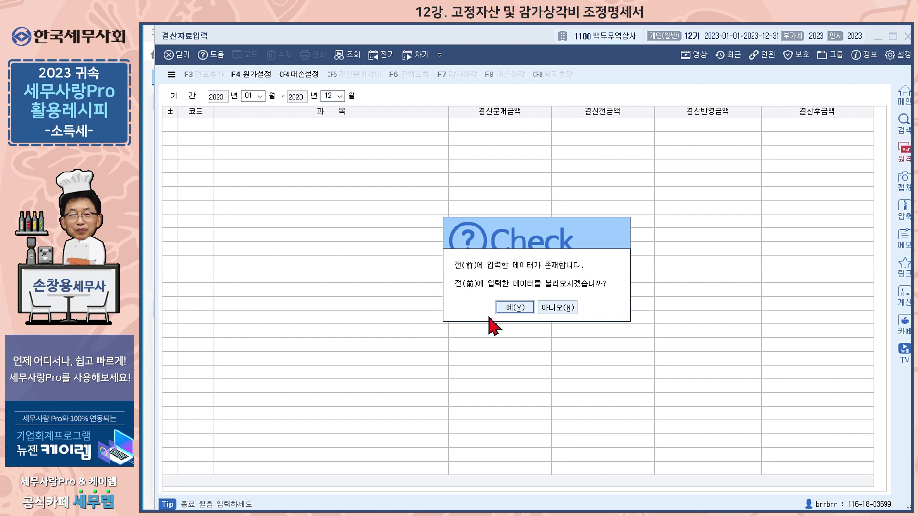
pyautogui.click(511, 309)
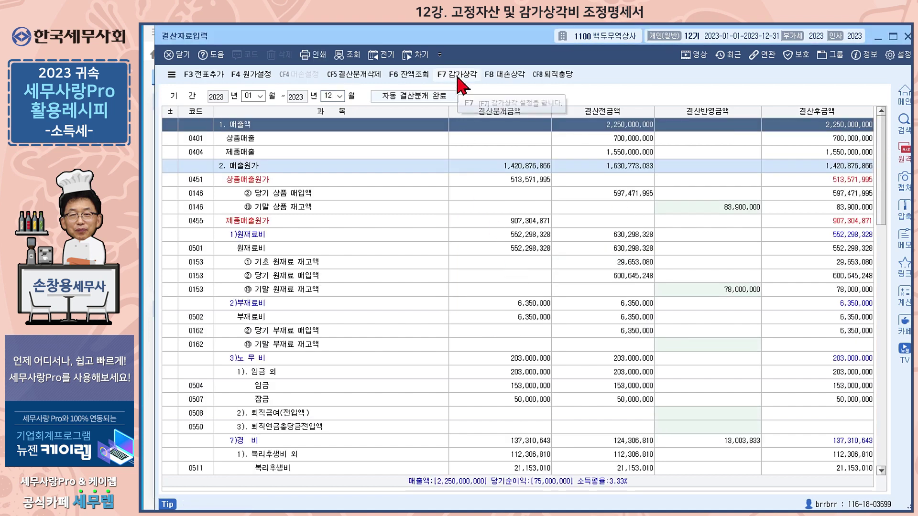
pyautogui.click(458, 78)
pyautogui.click(459, 318)
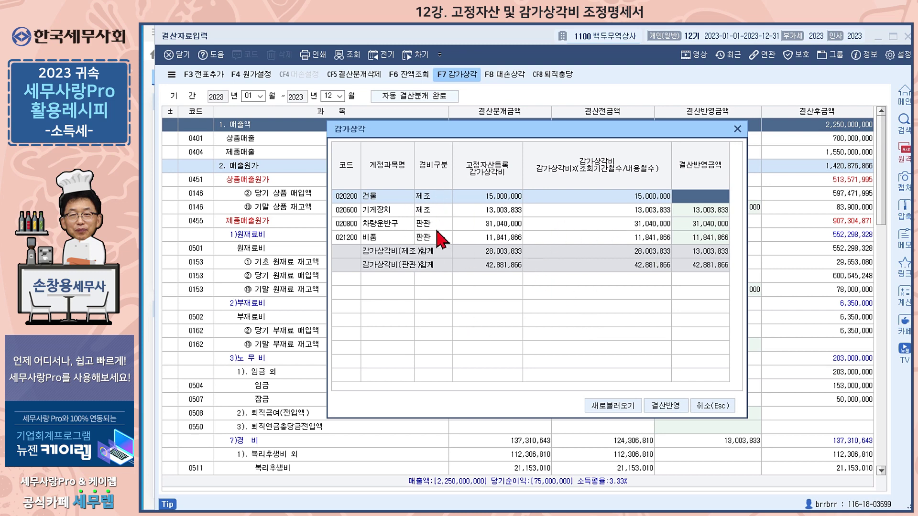
pyautogui.click(736, 129)
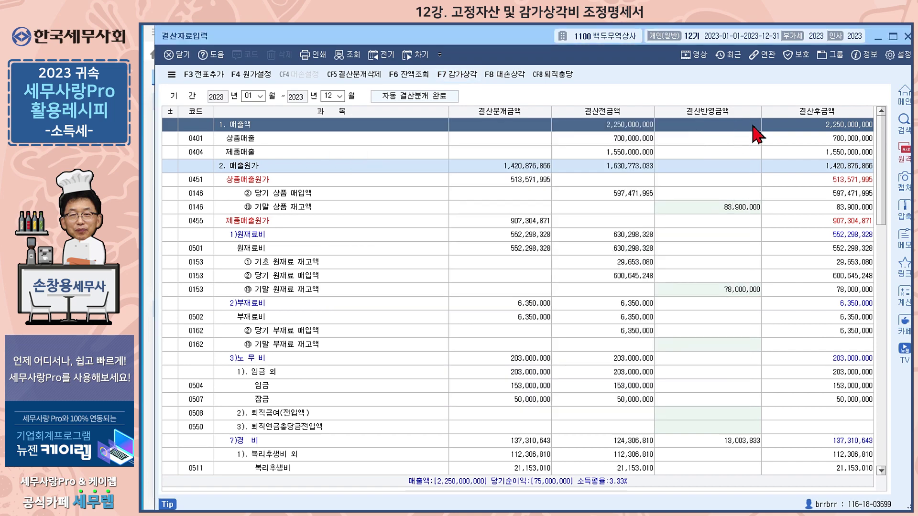
pyautogui.click(906, 36)
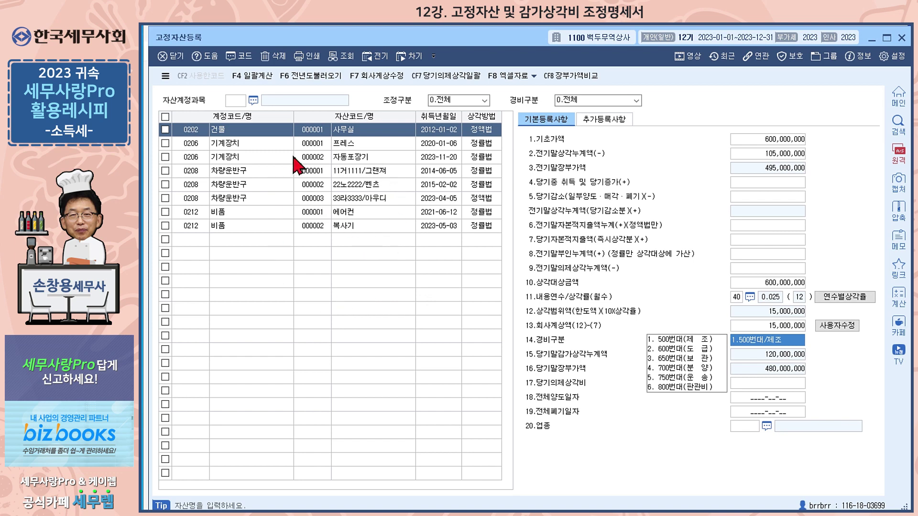
# - Compare ledger and fixed-asset register book values for all asset accounts in 장부가액비교, including the 차량운반구 row
pyautogui.click(576, 79)
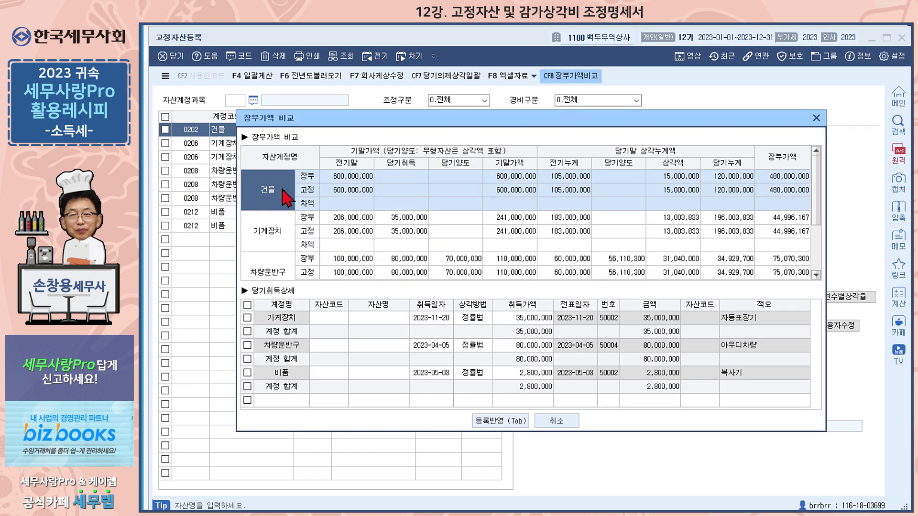
pyautogui.click(272, 270)
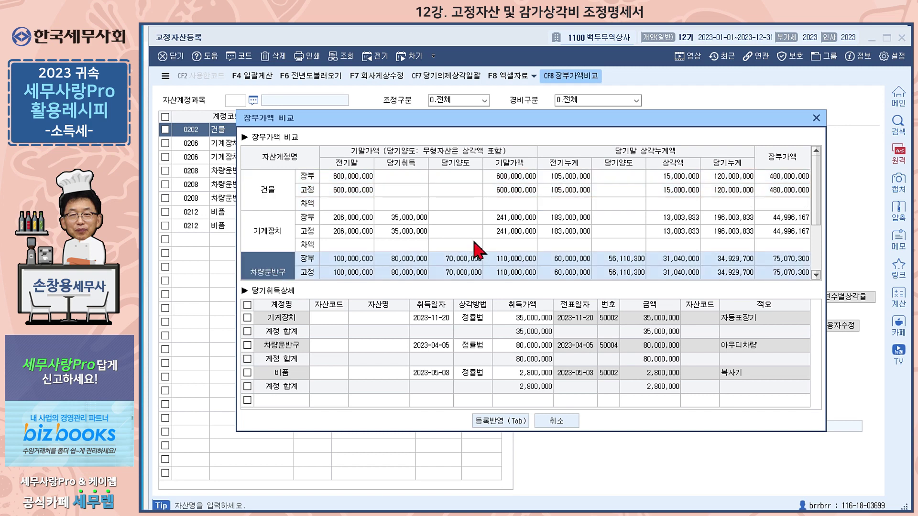
pyautogui.scroll(-2, 478, 251)
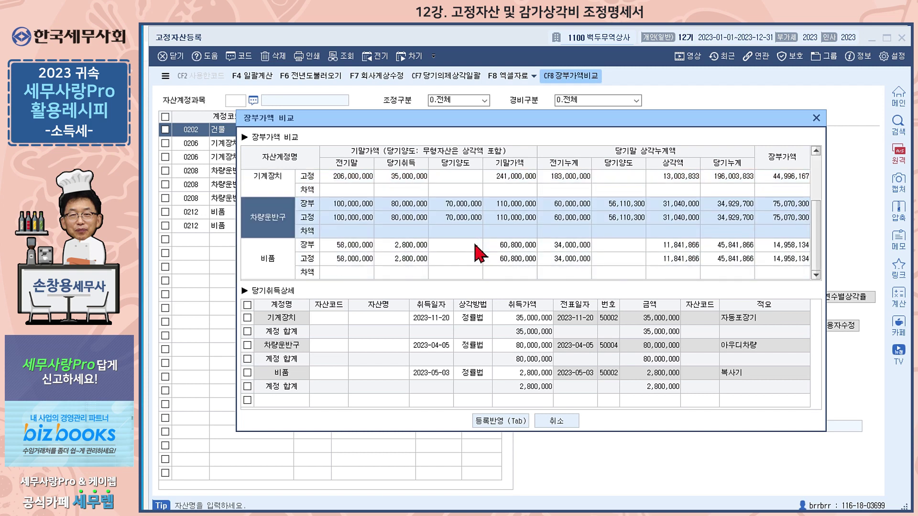
pyautogui.scroll(2, 478, 252)
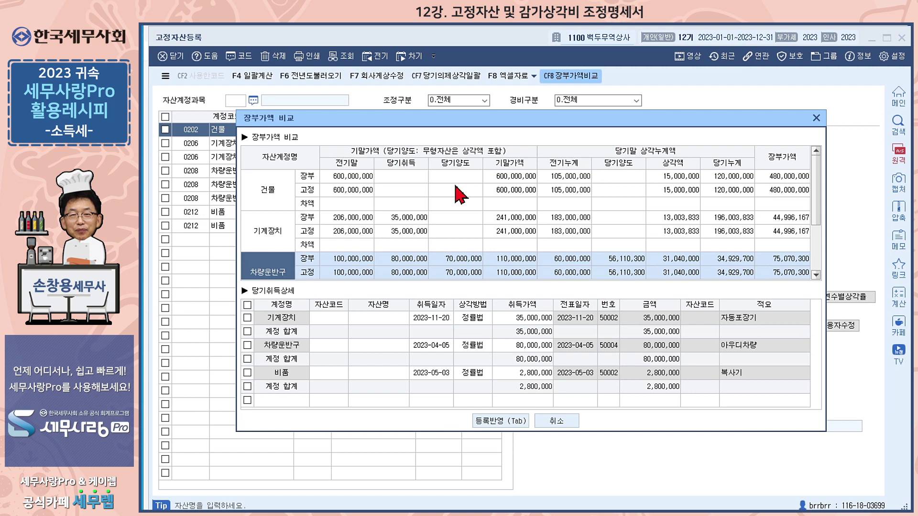
pyautogui.click(817, 119)
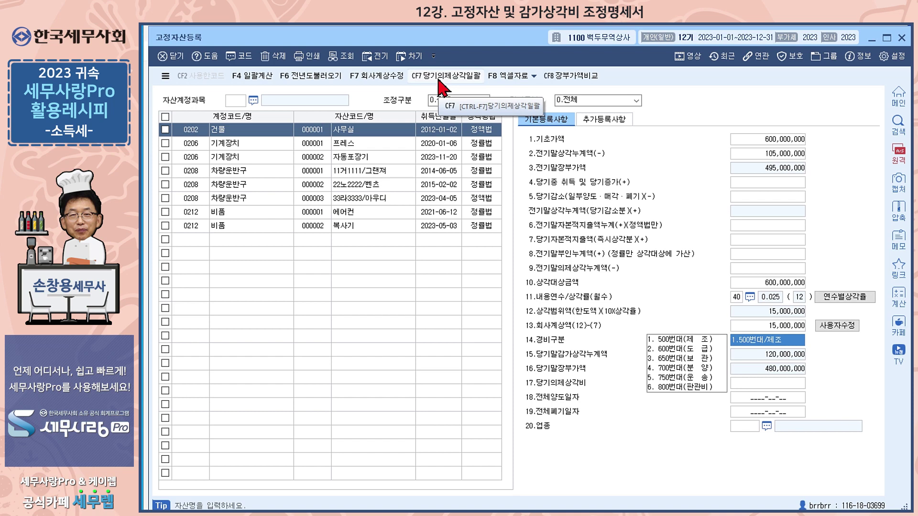
# - Review the 당기의제상각일괄입력 list for all assets and the 사무실 building's company-recorded depreciation field
pyautogui.click(443, 77)
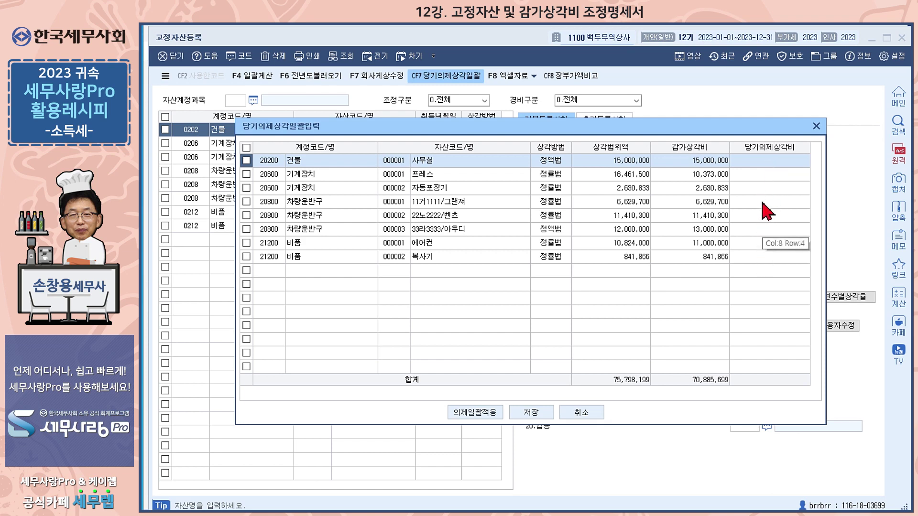
pyautogui.click(816, 127)
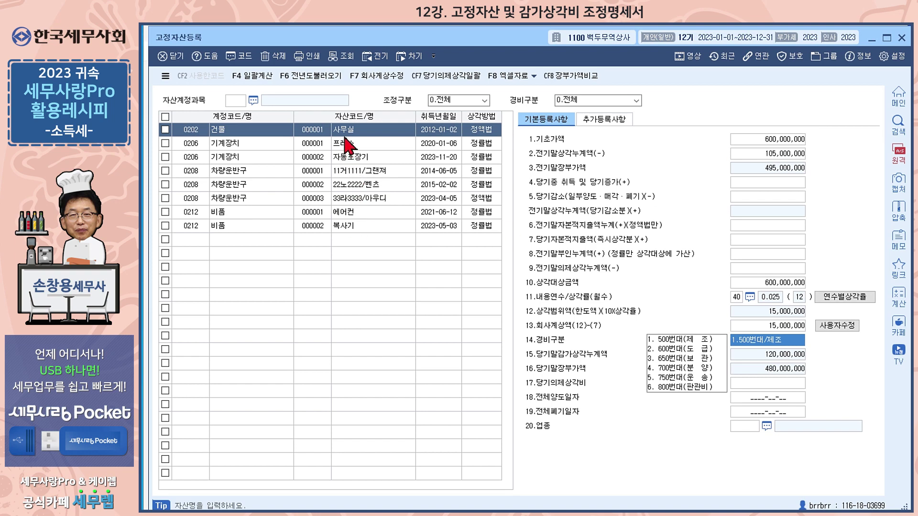
pyautogui.click(767, 327)
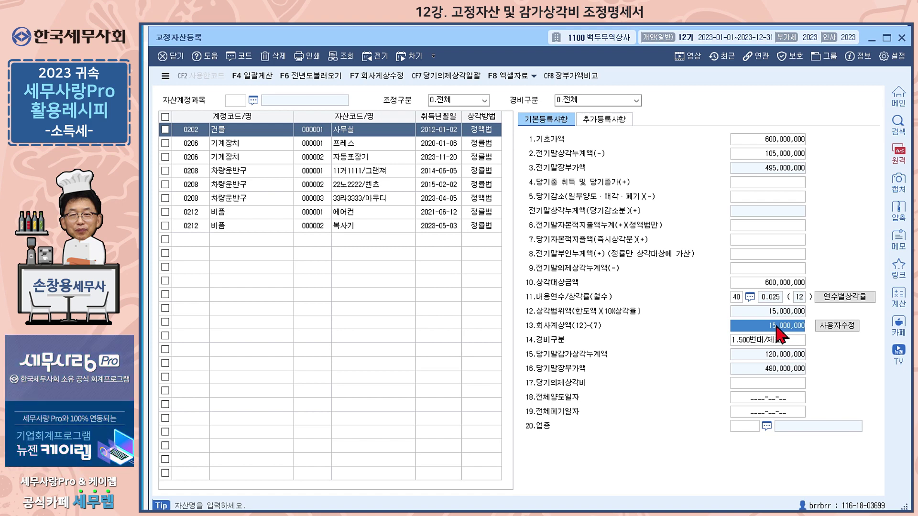
pyautogui.press('Escape')
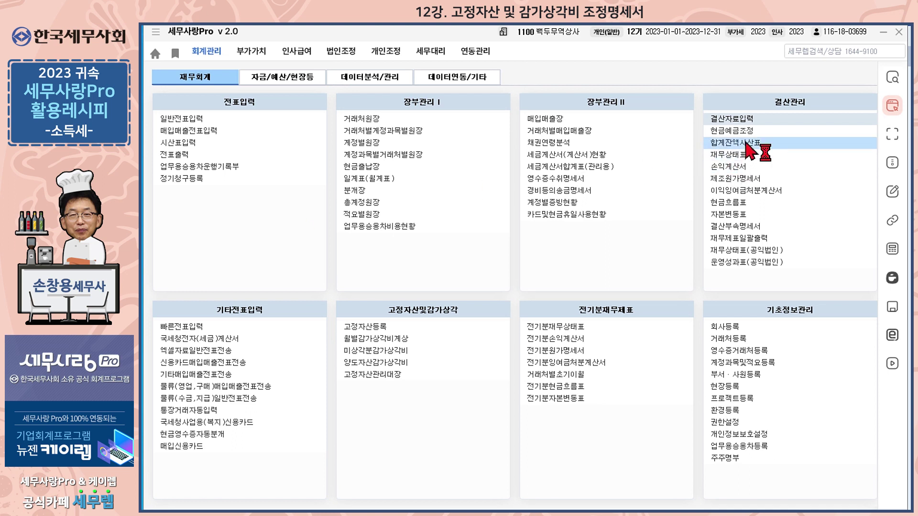
# - Open 합계잔액시산표 and trace 전기오류수정손실 through its ledger to the 31 January 건물감가상각비누락분 voucher
pyautogui.click(741, 141)
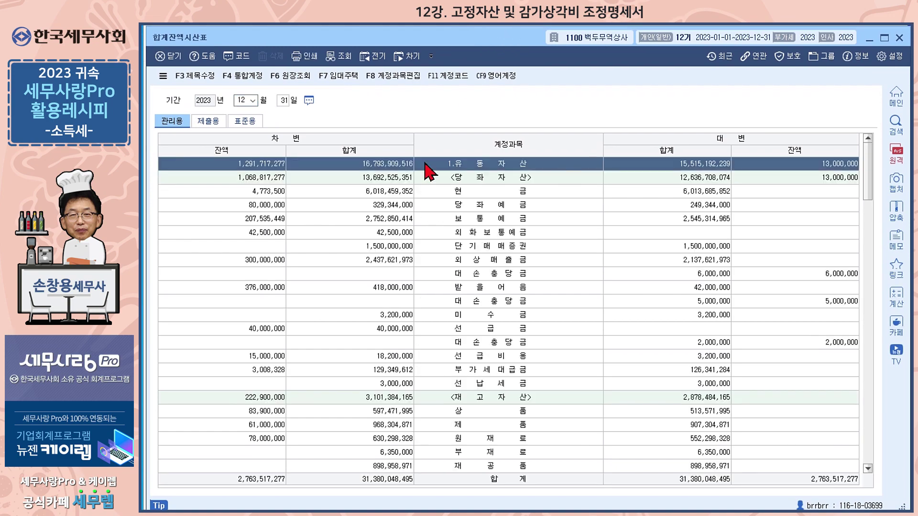
pyautogui.scroll(-5, 447, 287)
pyautogui.scroll(-15, 441, 289)
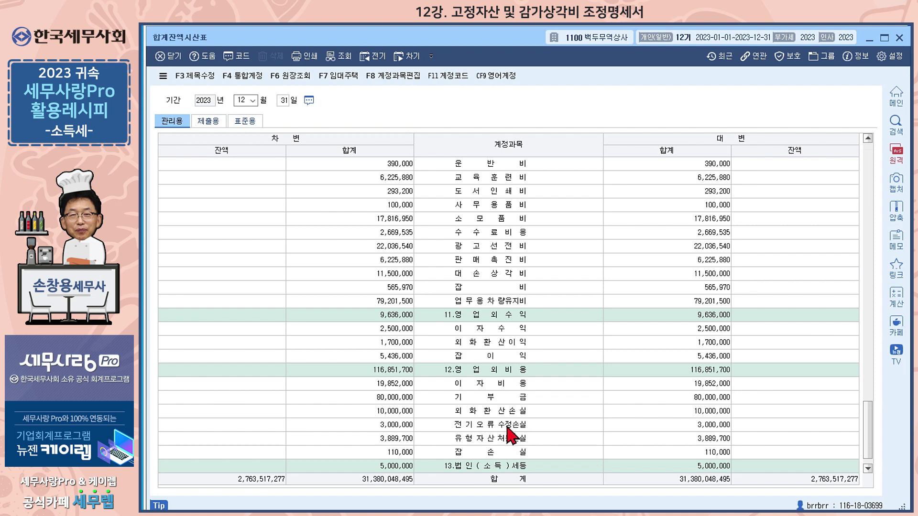
pyautogui.click(509, 425)
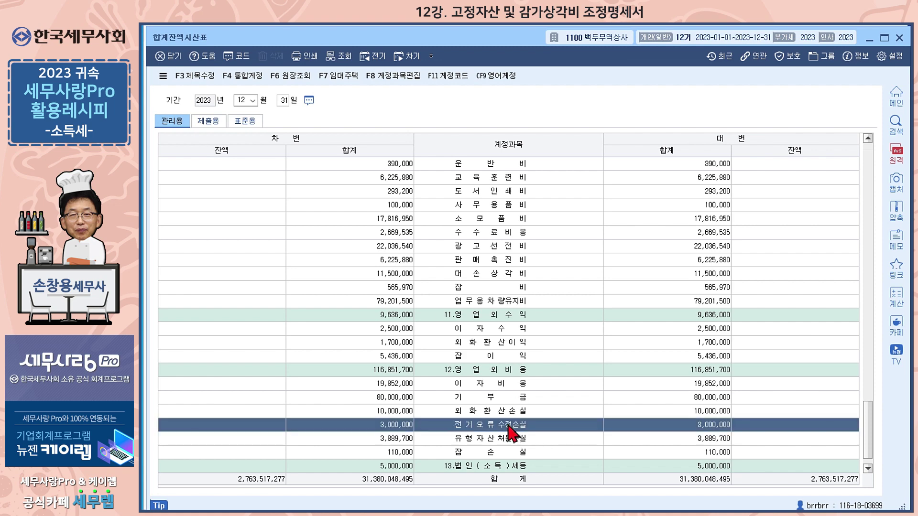
pyautogui.doubleClick(509, 425)
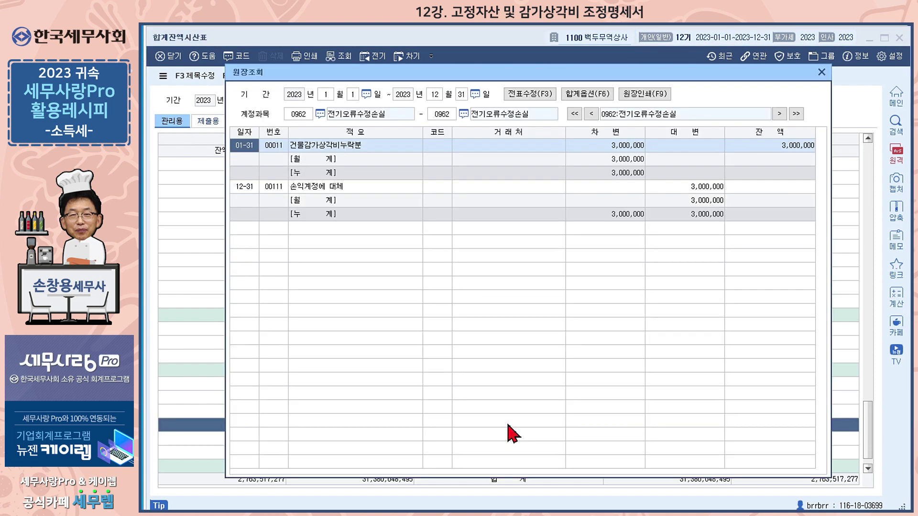
pyautogui.doubleClick(393, 150)
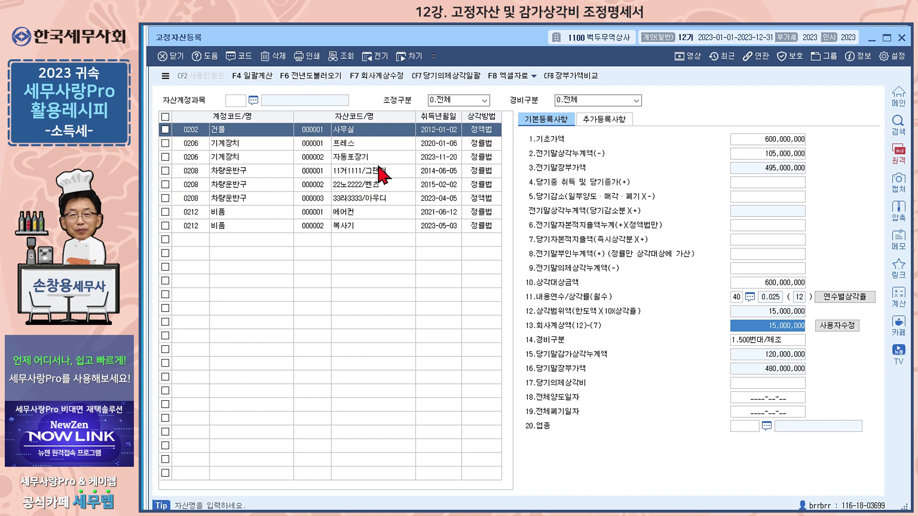
# - Review the 프레스 machine's prior disallowed and deemed depreciation fields and the 벤츠 vehicle's full disposal date in 고정자산등록
pyautogui.click(359, 145)
pyautogui.click(775, 256)
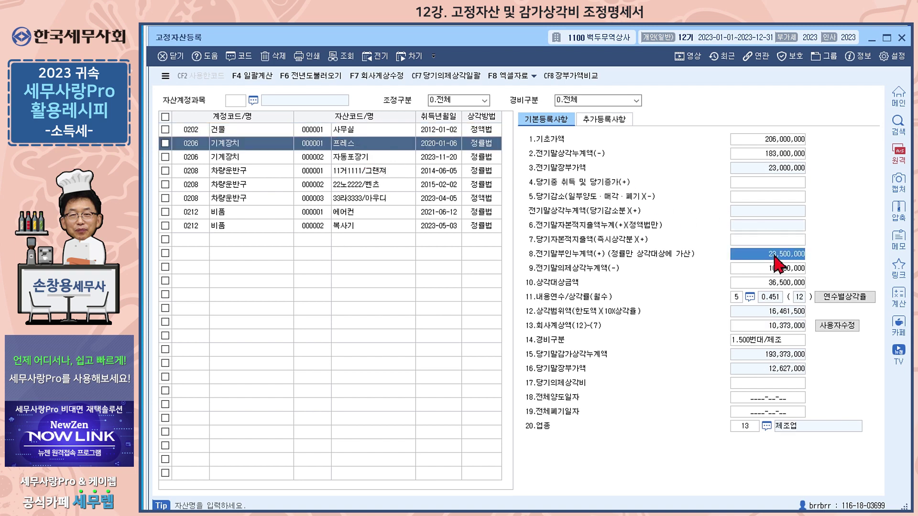
pyautogui.click(777, 268)
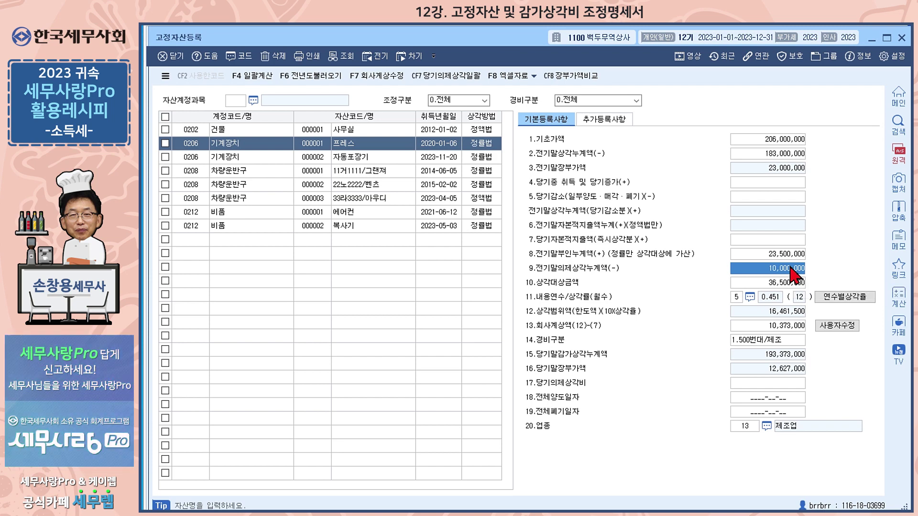
pyautogui.click(366, 186)
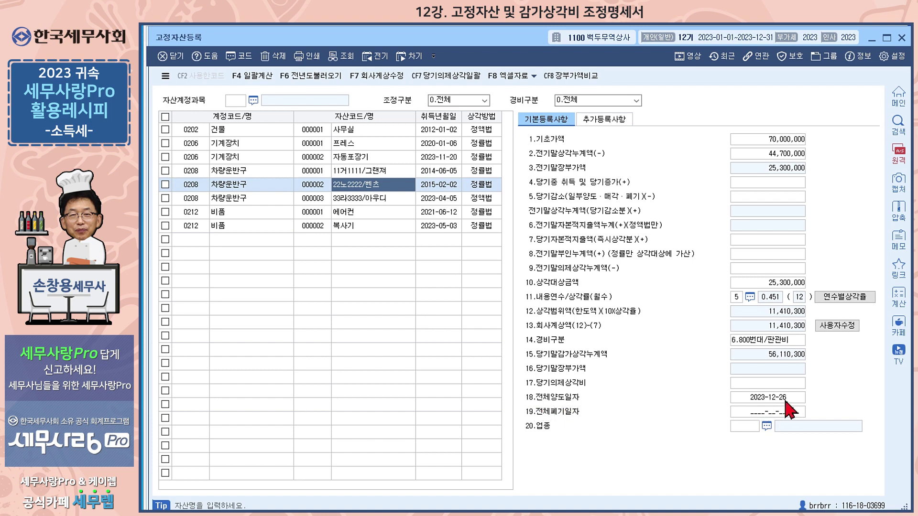
pyautogui.press('Up')
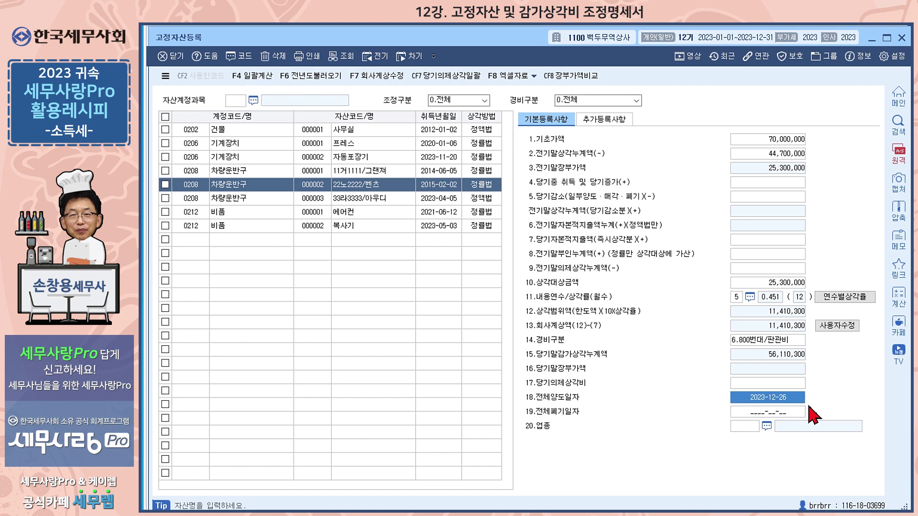
# - Close the fixed-asset register, ledger and trial balance, and check the 고정자산등록 screen offered under 개인조정
pyautogui.click(901, 42)
pyautogui.click(821, 69)
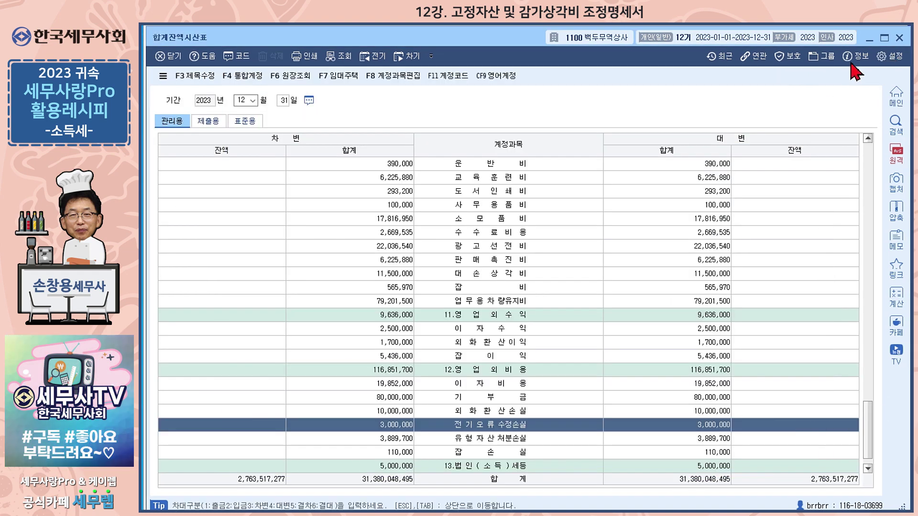
pyautogui.click(899, 37)
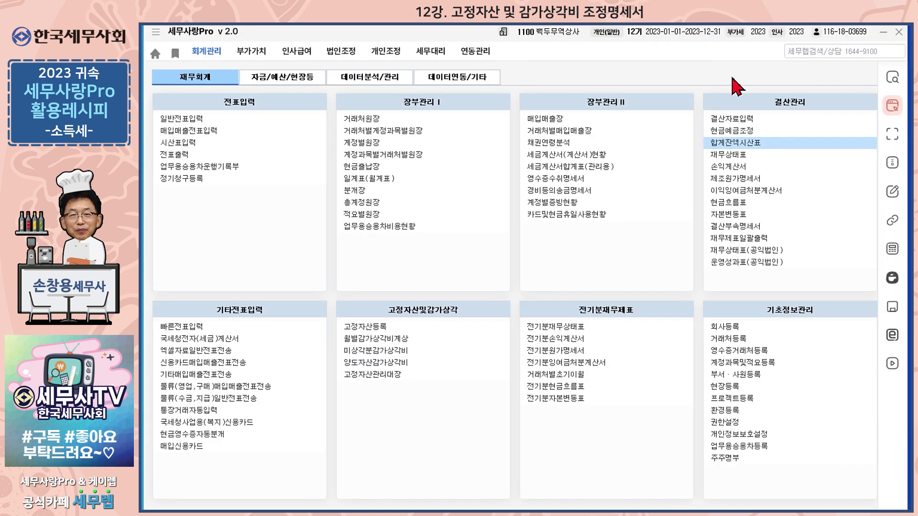
pyautogui.click(393, 55)
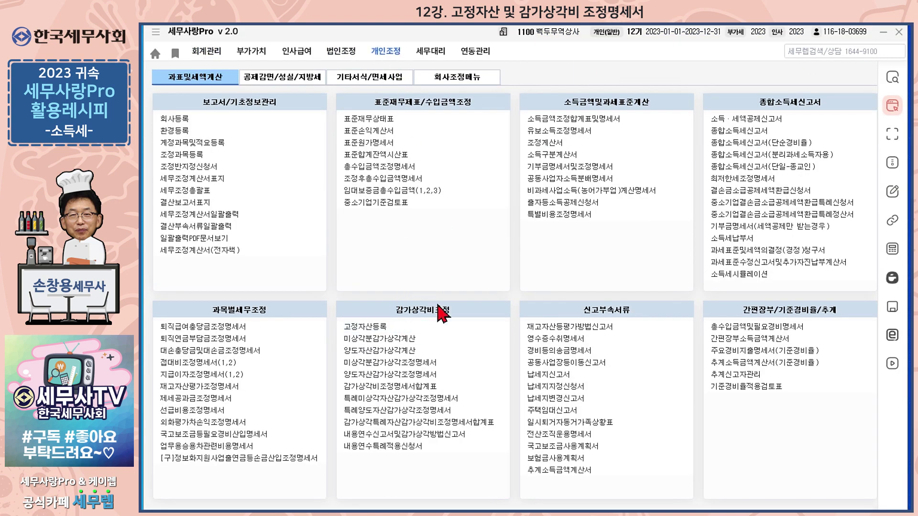
pyautogui.click(370, 330)
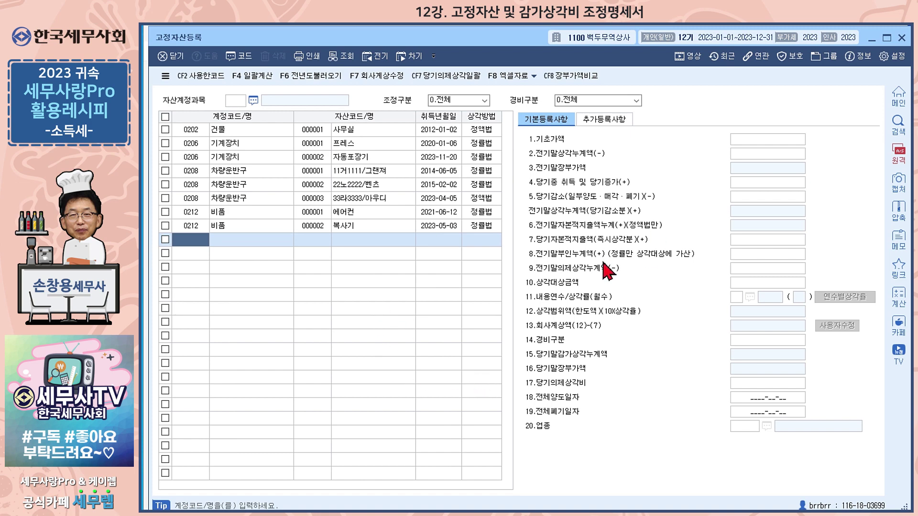
pyautogui.click(901, 39)
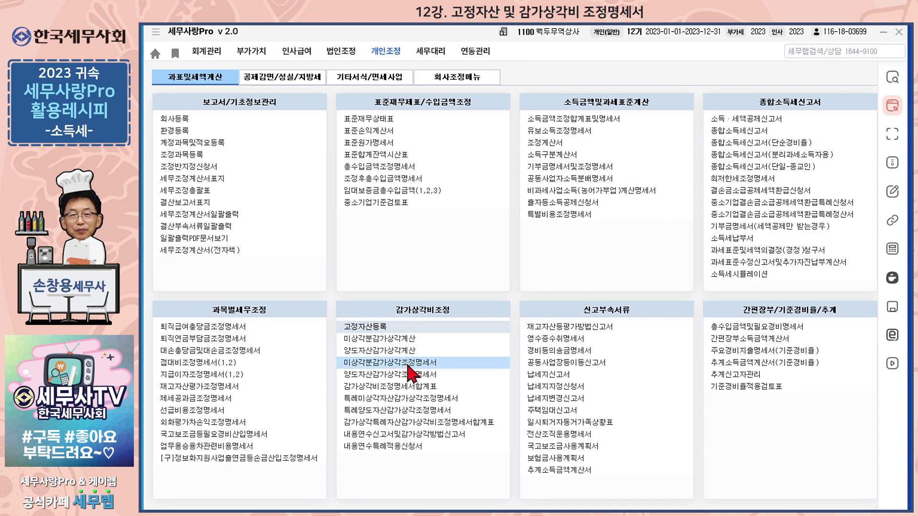
# - Open 미상각분감가상각조정명세서 and reload it from the accounting fixed-asset register, replacing the existing entries
pyautogui.click(409, 364)
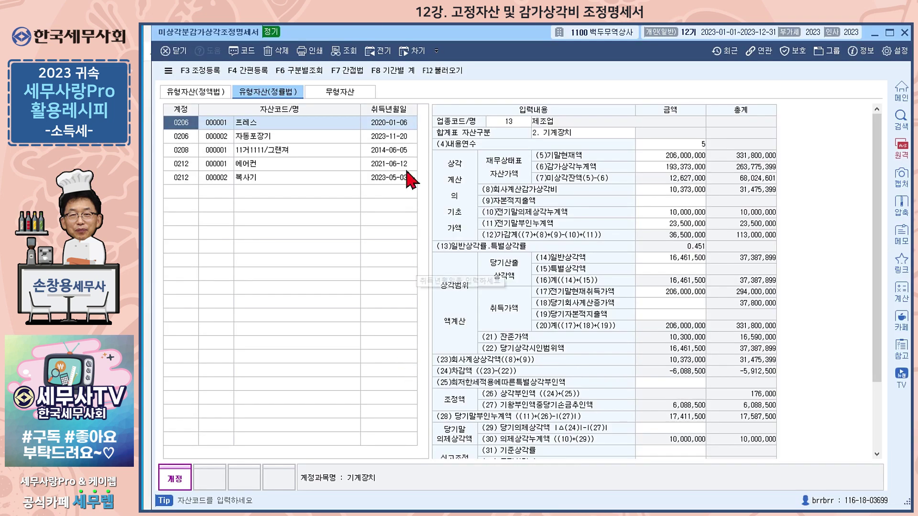
pyautogui.click(450, 71)
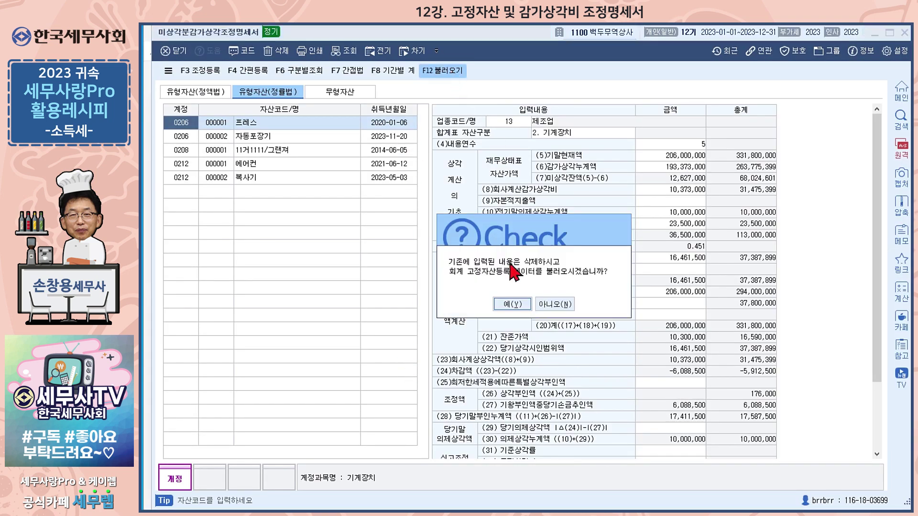
pyautogui.click(513, 304)
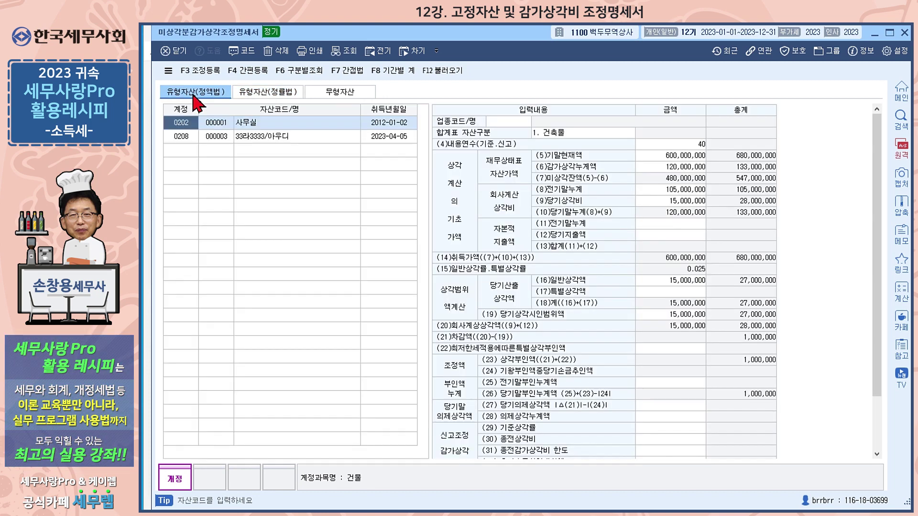
# - Review the declining-balance (정률법) adjustment details for the 자동포장기 and 프레스 machines
pyautogui.click(267, 91)
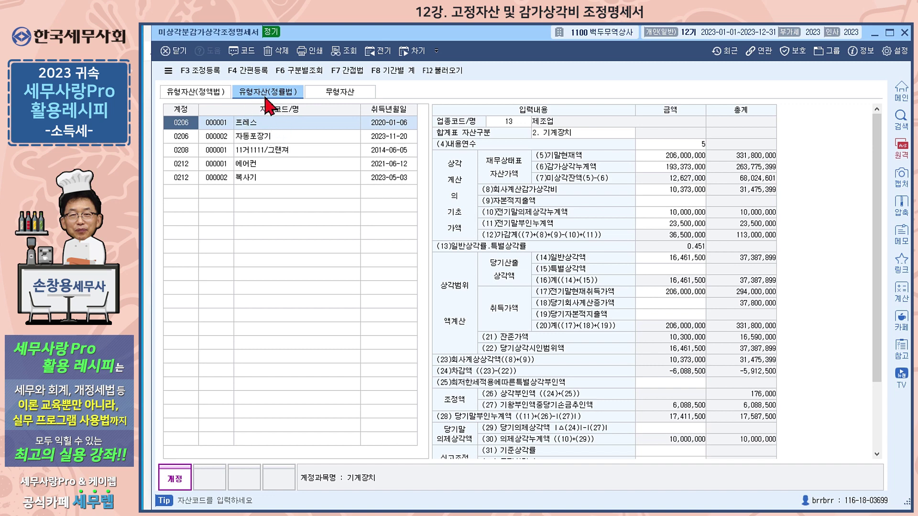
pyautogui.click(289, 139)
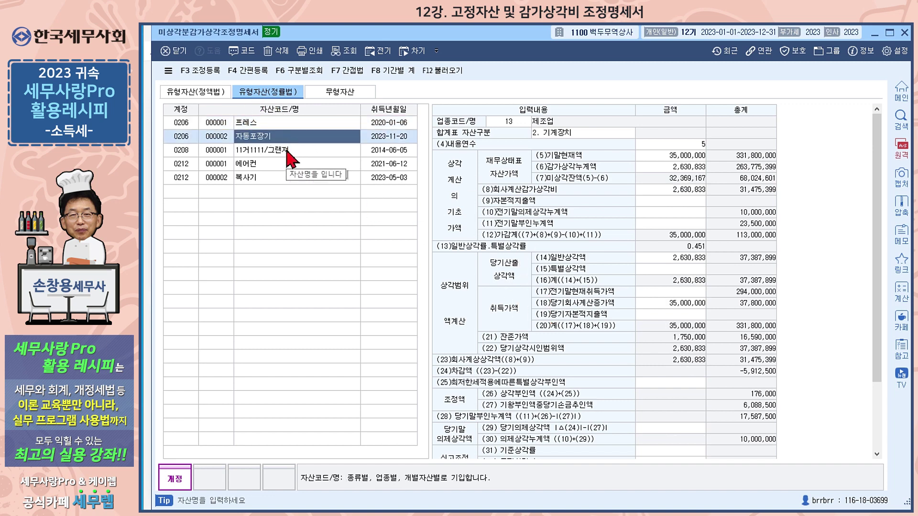
pyautogui.click(288, 125)
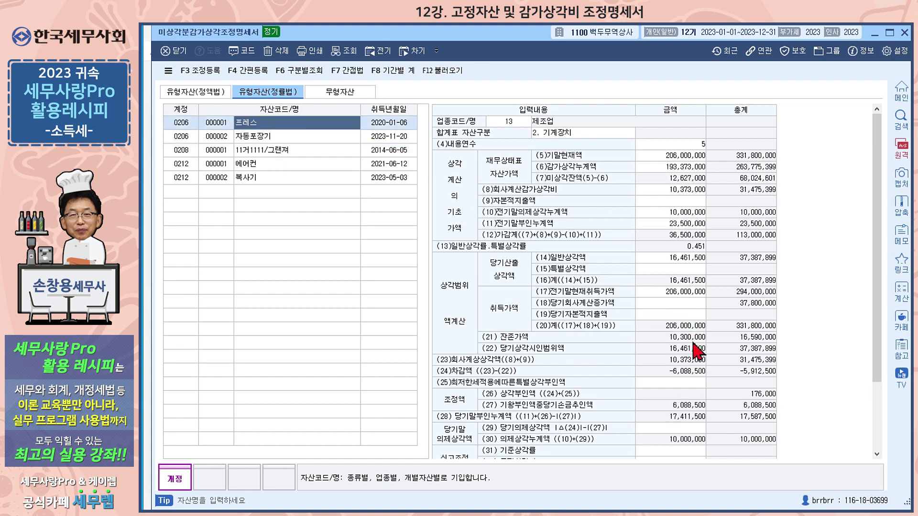
# - Review the declining-balance (정률법) details for 프레스, 복사기 and 에어컨, and the straight-line (정액법) details for the 사무실 and 아우디 assets
pyautogui.click(680, 229)
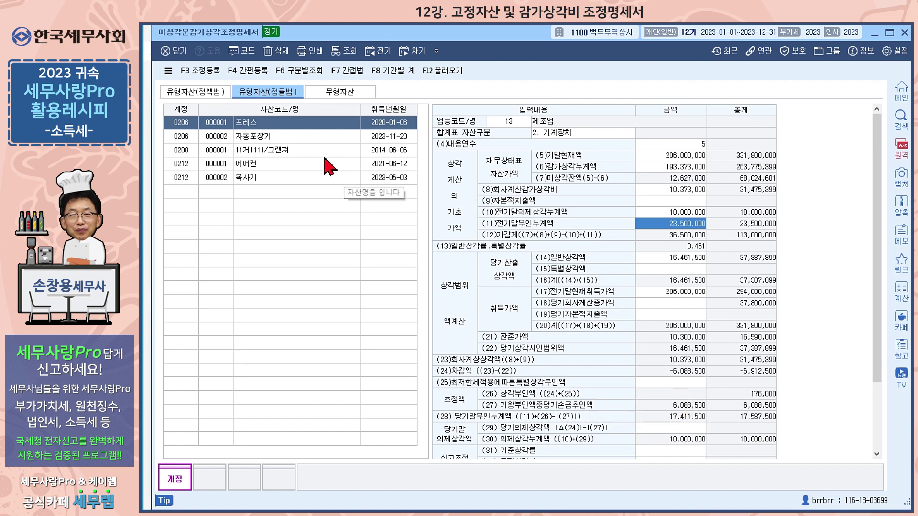
pyautogui.click(267, 178)
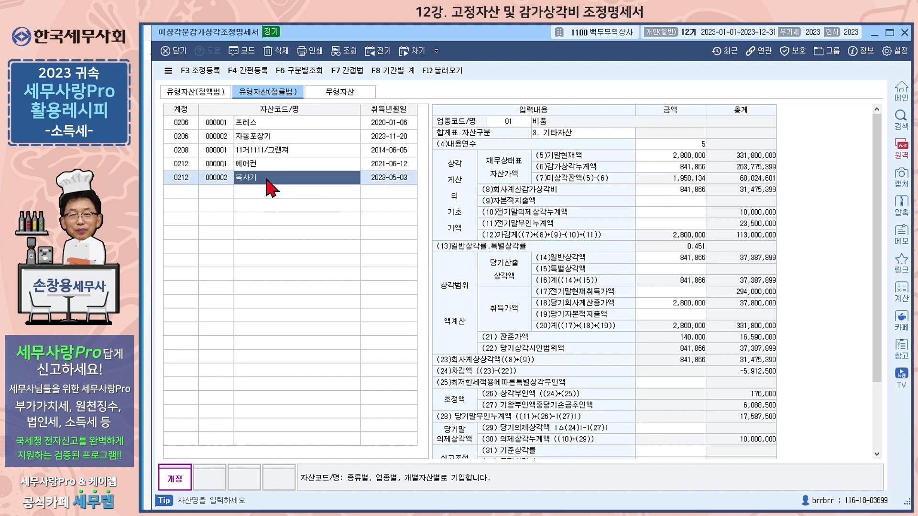
pyautogui.click(270, 165)
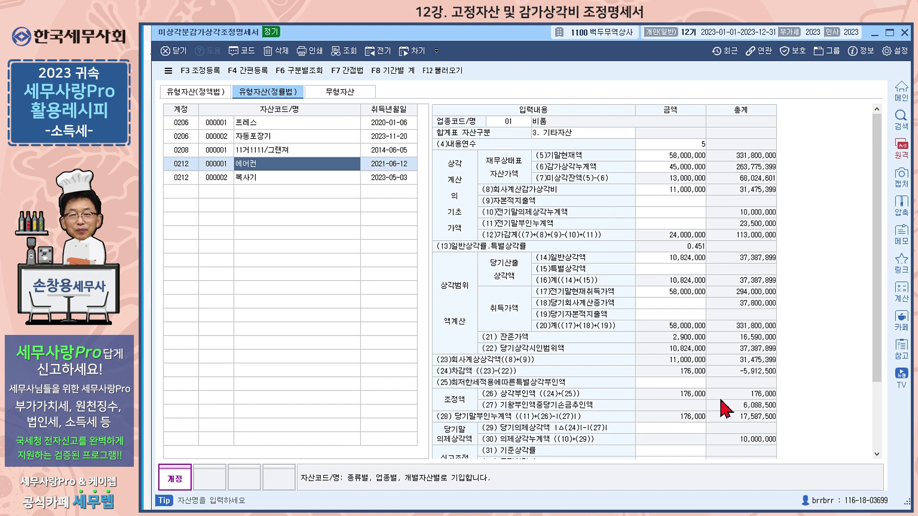
pyautogui.click(193, 94)
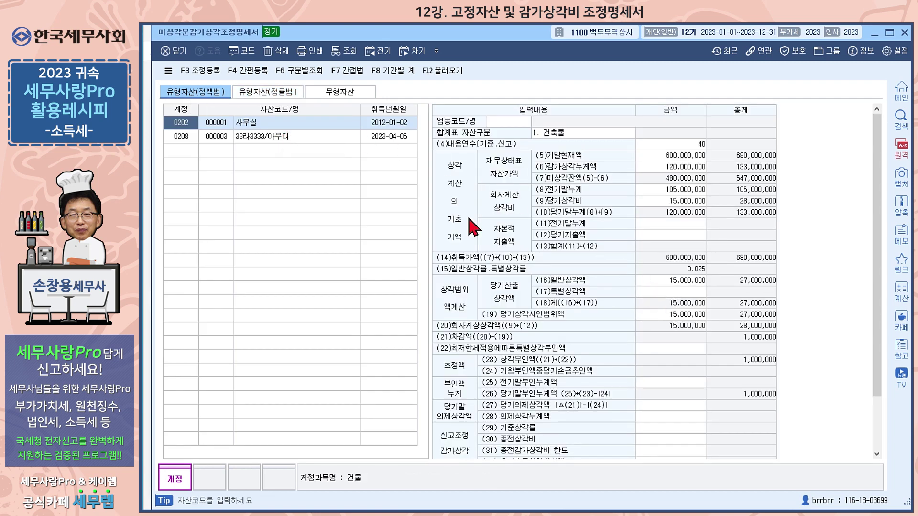
pyautogui.click(294, 137)
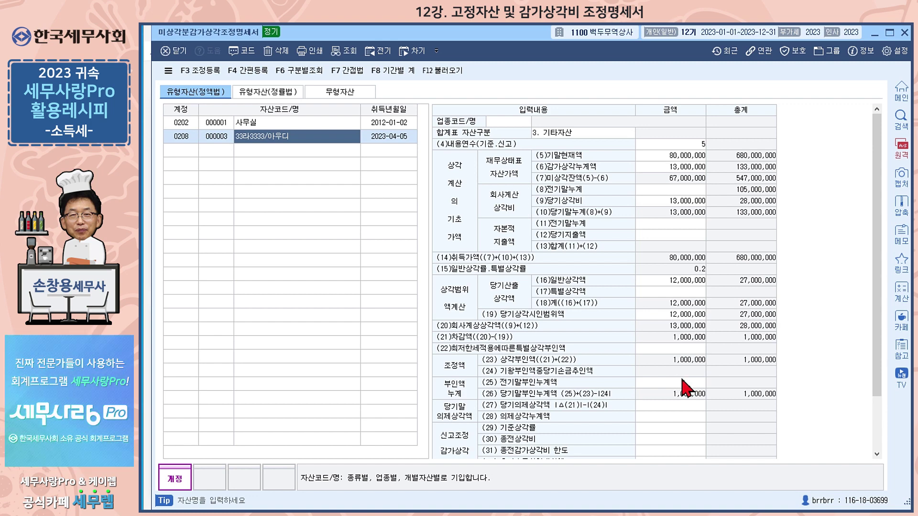
# - Review the vehicle, fixture and machinery depreciation entries with their income descriptions in 조정등록, and close 미상각분감가상각조정명세서
pyautogui.click(209, 75)
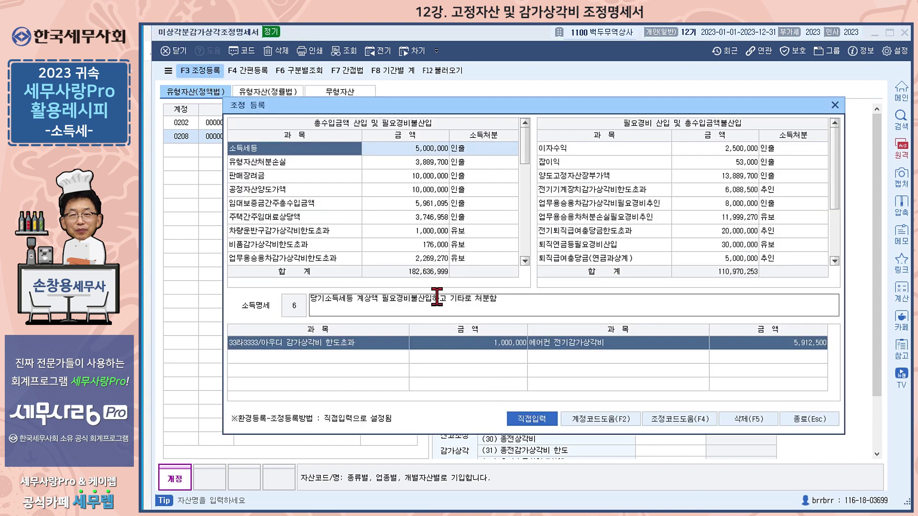
pyautogui.click(318, 233)
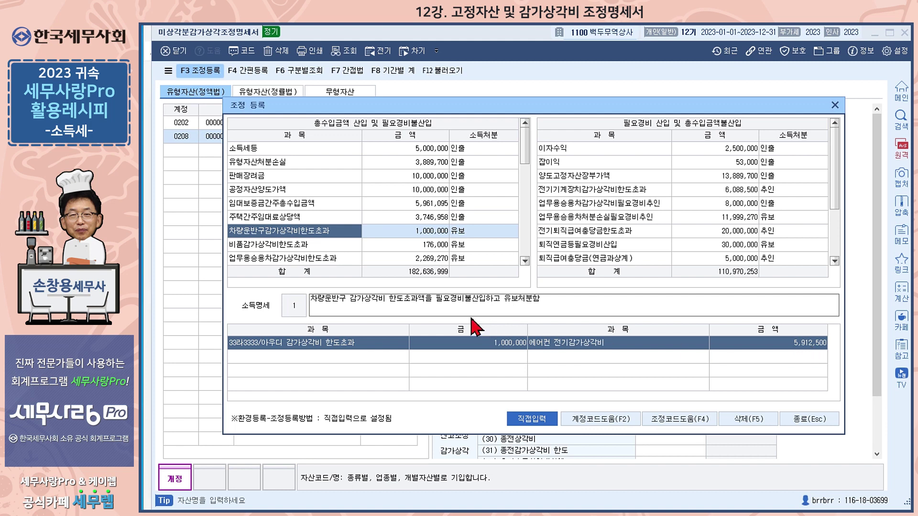
pyautogui.click(297, 246)
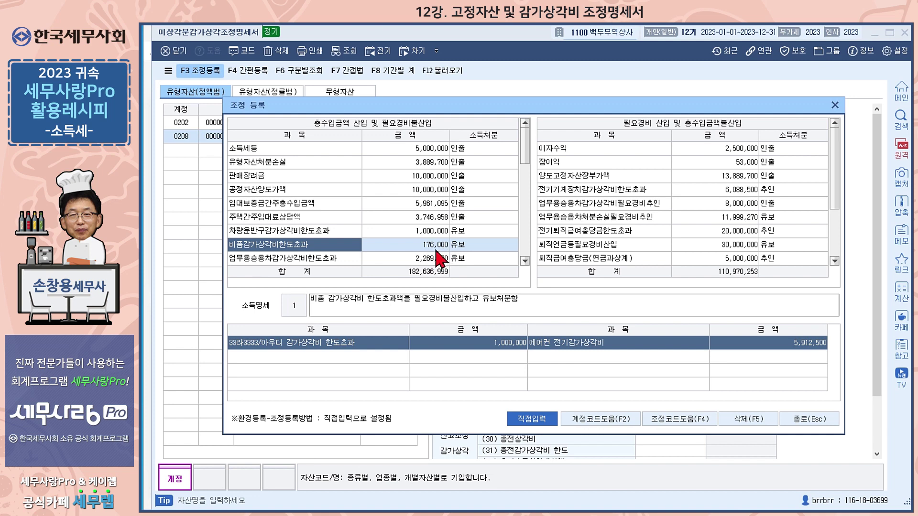
pyautogui.click(585, 193)
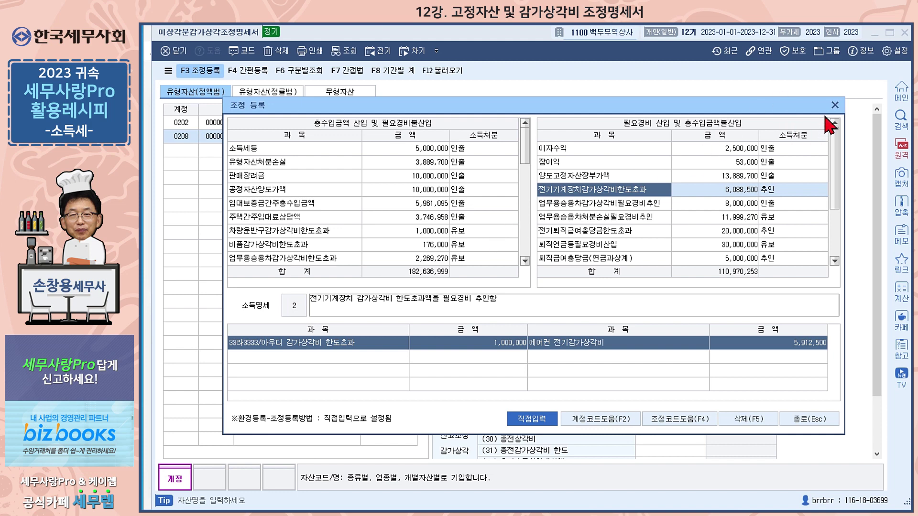
pyautogui.click(835, 105)
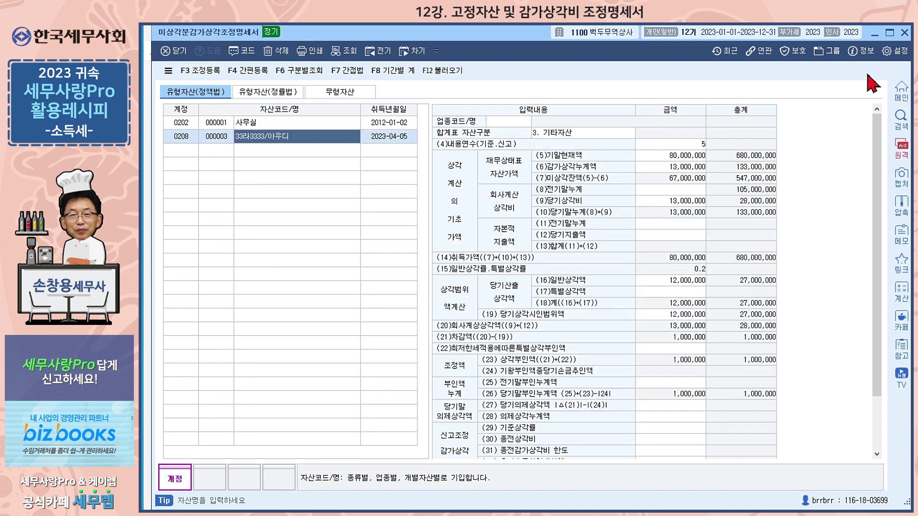
pyautogui.click(903, 37)
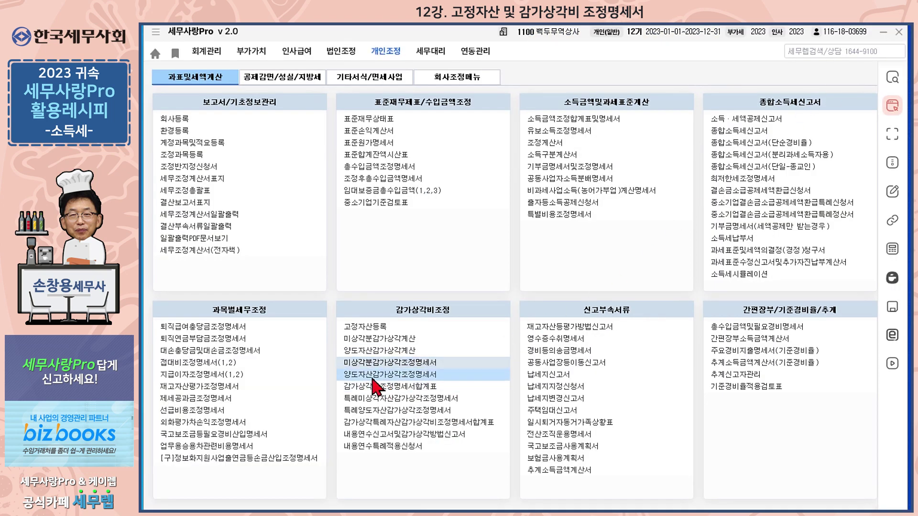
# - Open 양도자산감가상각조정명세서, reload it from the accounting fixed-asset register over the existing entries, and close it
pyautogui.click(373, 376)
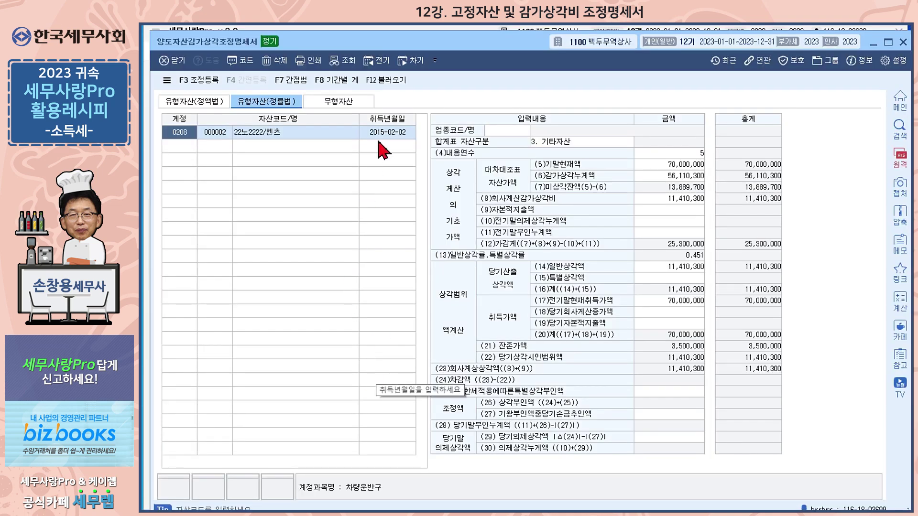
pyautogui.click(393, 80)
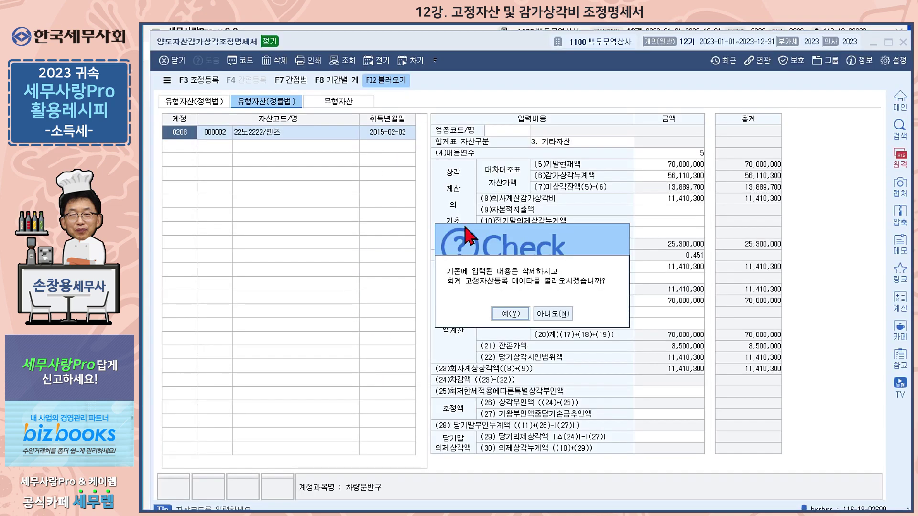
pyautogui.click(509, 314)
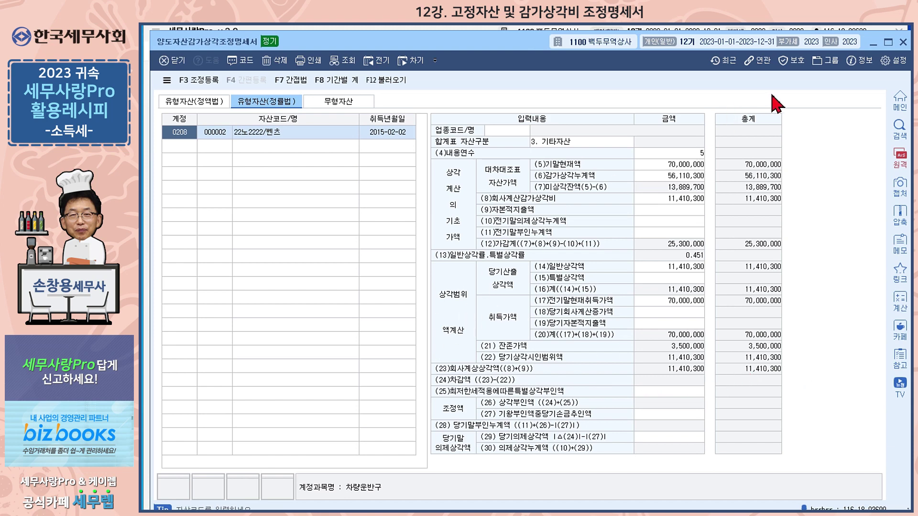
pyautogui.click(902, 43)
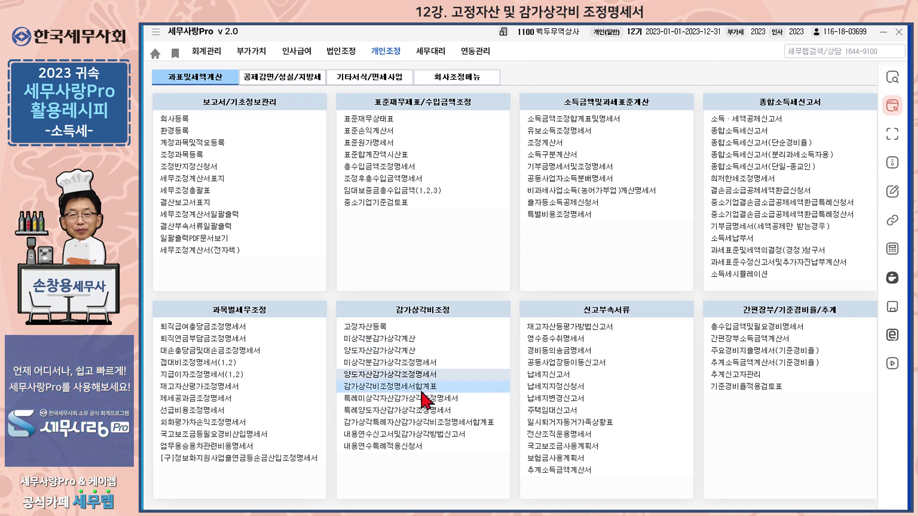
# - Open 감가상각비조정명세서합계표, reload its figures, and save the summary on closing
pyautogui.click(422, 390)
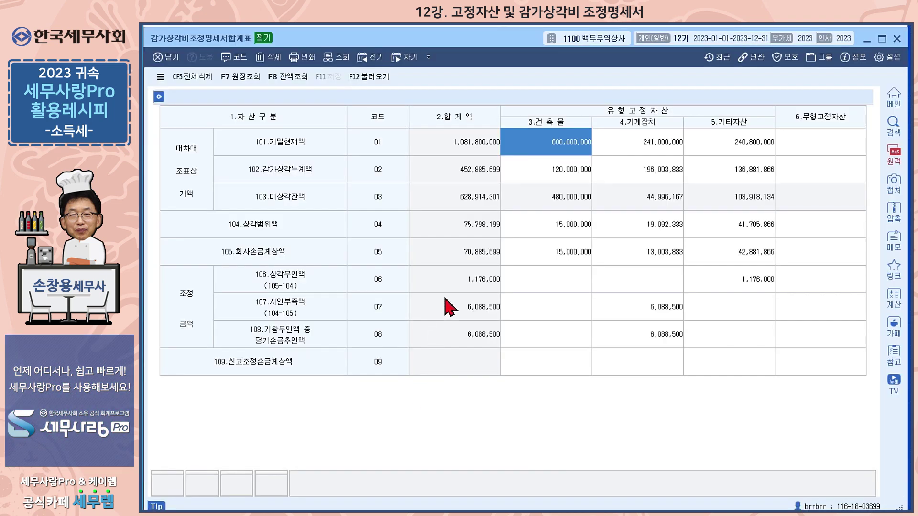
pyautogui.click(383, 82)
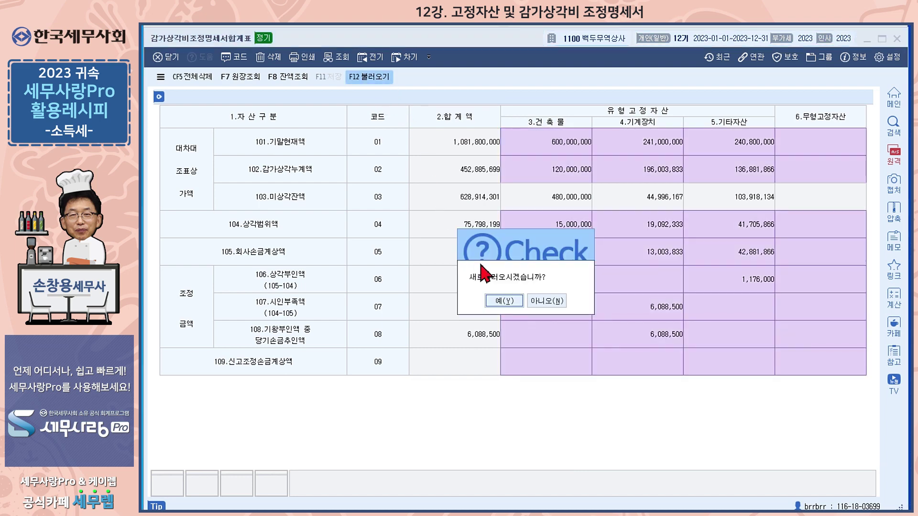
pyautogui.click(502, 302)
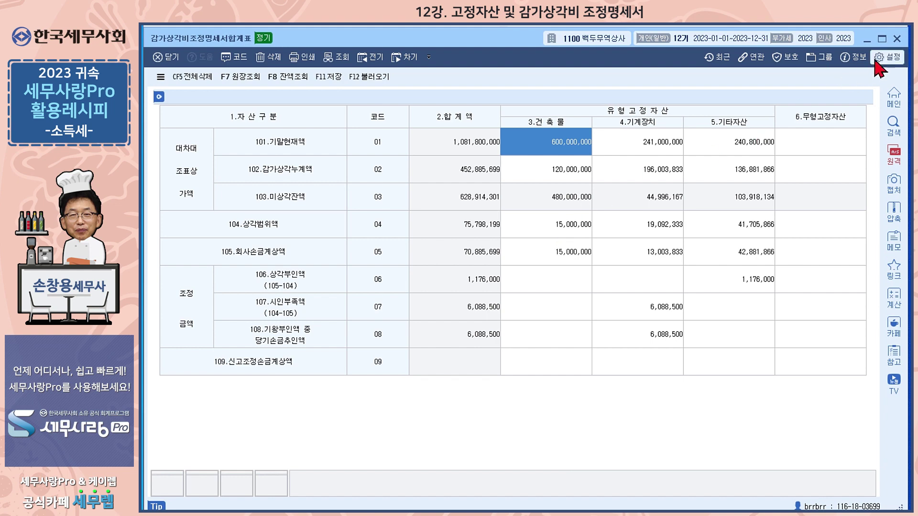
pyautogui.click(897, 38)
pyautogui.click(494, 314)
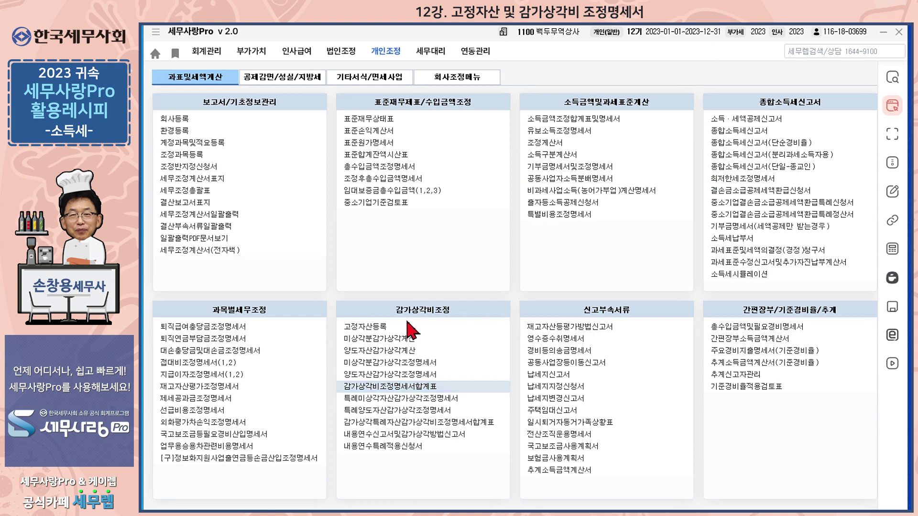
# - Open 고정자산등록, compare the ledger and register amounts per account with 장부가액비교, and close the register
pyautogui.click(391, 329)
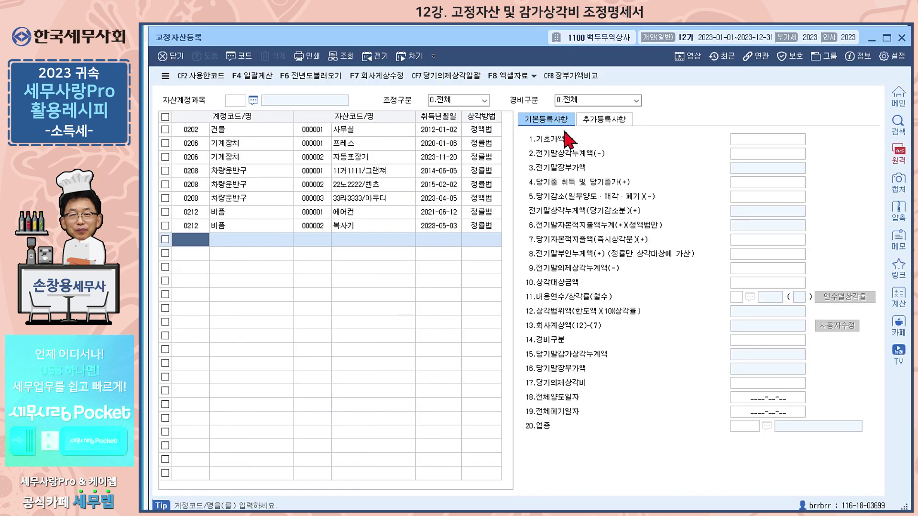
pyautogui.click(577, 80)
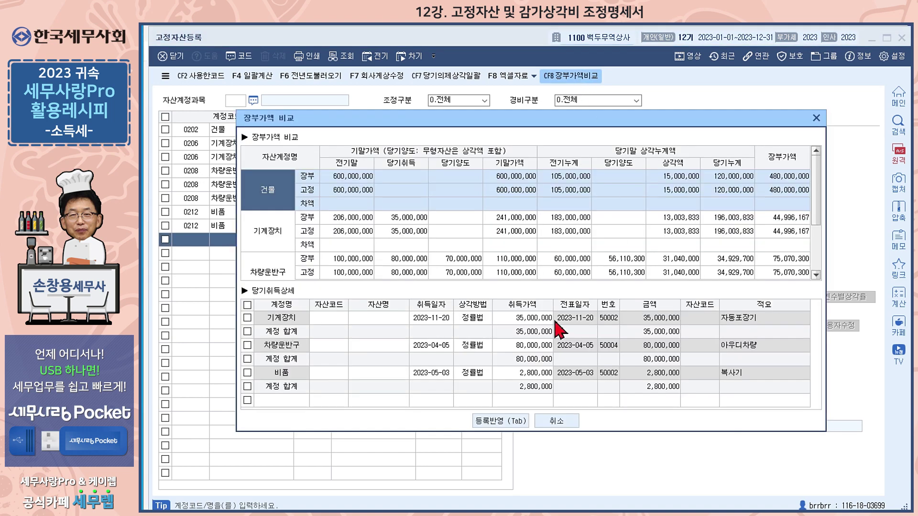
pyautogui.click(816, 118)
pyautogui.click(901, 37)
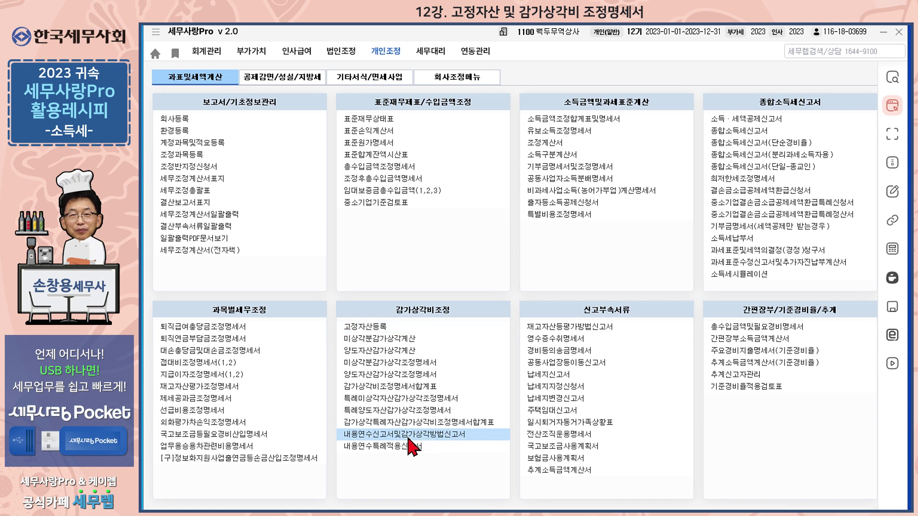
# - Open 내용연수신고서및감가상각방법신고서 and set the upper limit of the 건물 useful-life range to 50 years
pyautogui.click(408, 436)
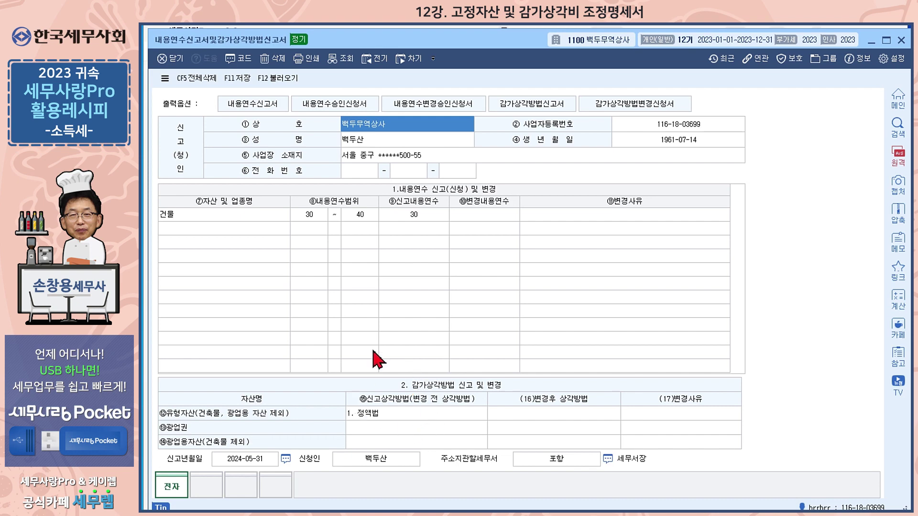
pyautogui.click(233, 229)
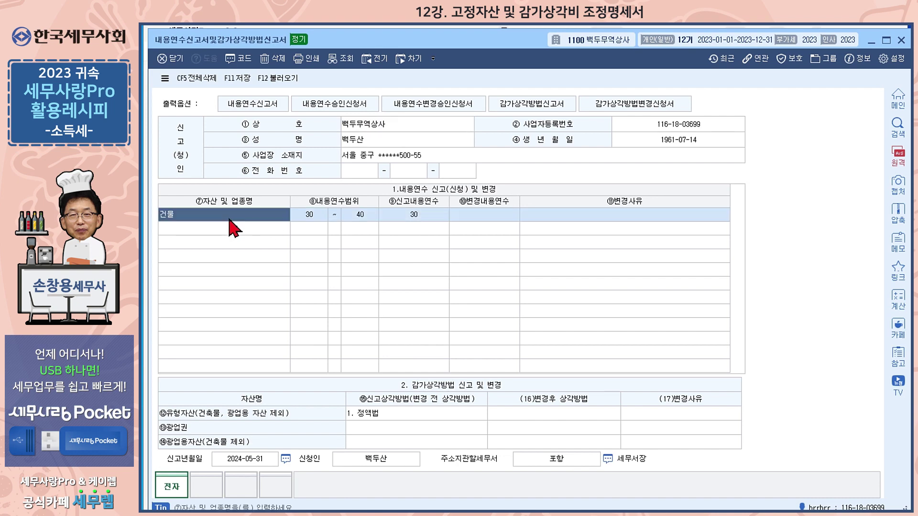
pyautogui.click(367, 216)
pyautogui.write('50')
pyautogui.press('Return')
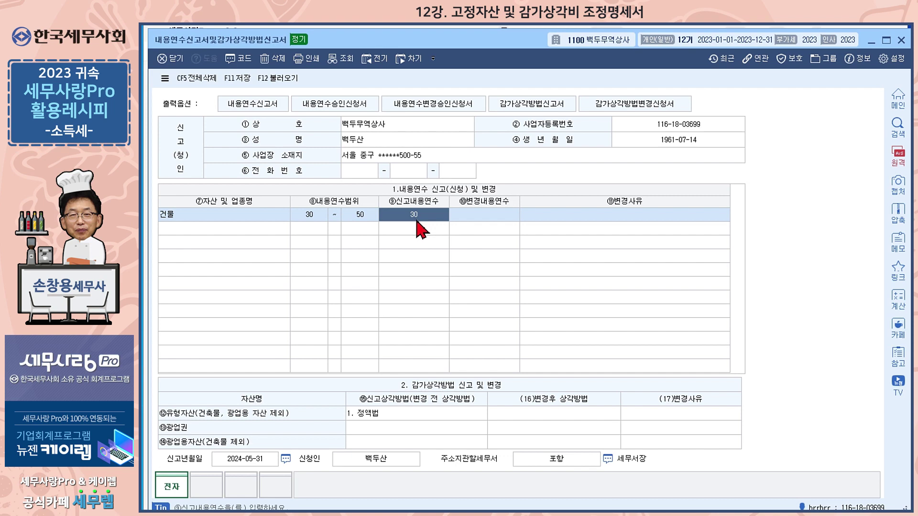
# - Check the depreciation method options for tangible assets, and close the 내용연수 and 감가상각방법 report with its changes saved
pyautogui.click(389, 414)
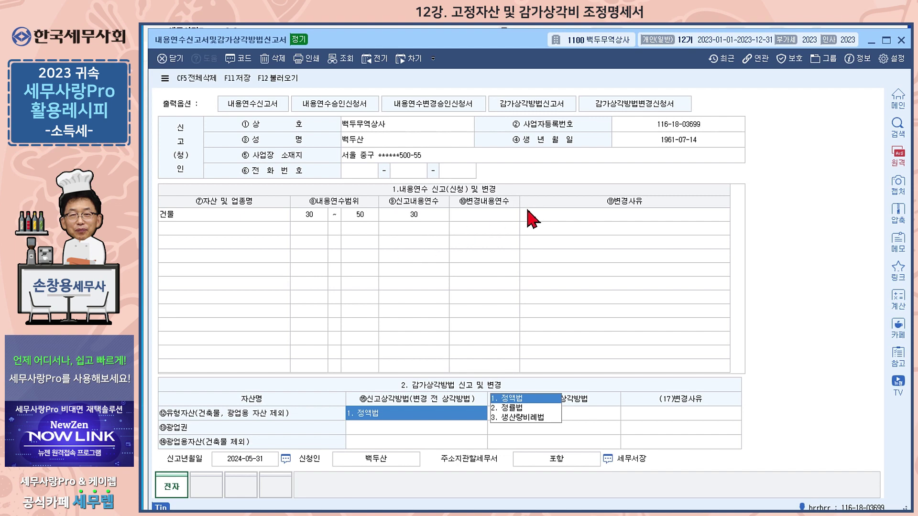
pyautogui.click(902, 46)
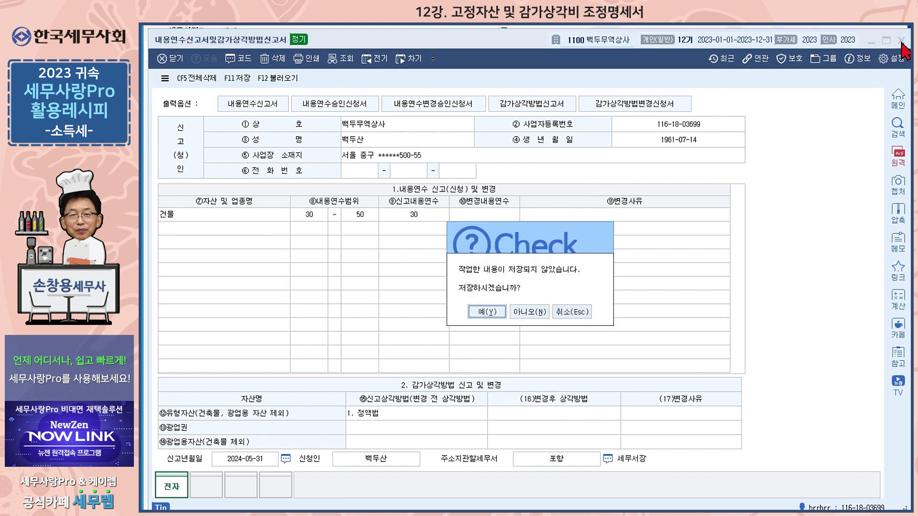
pyautogui.click(497, 313)
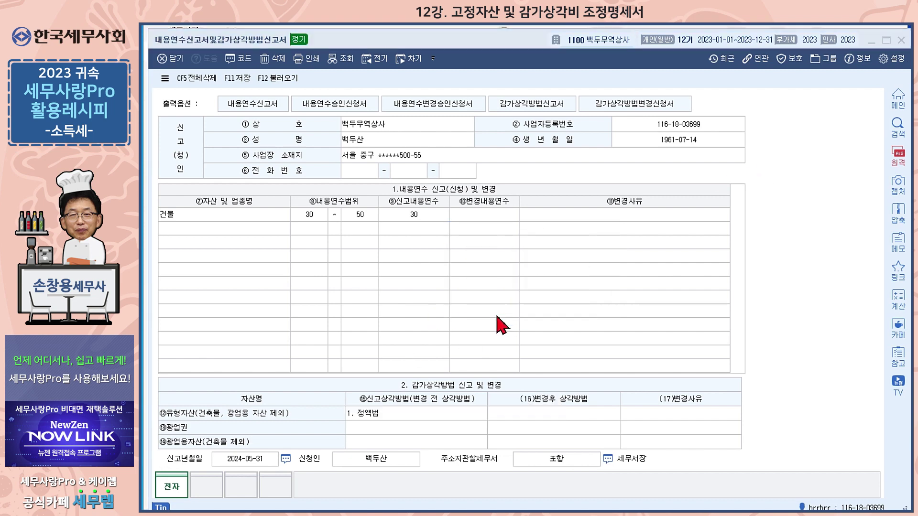